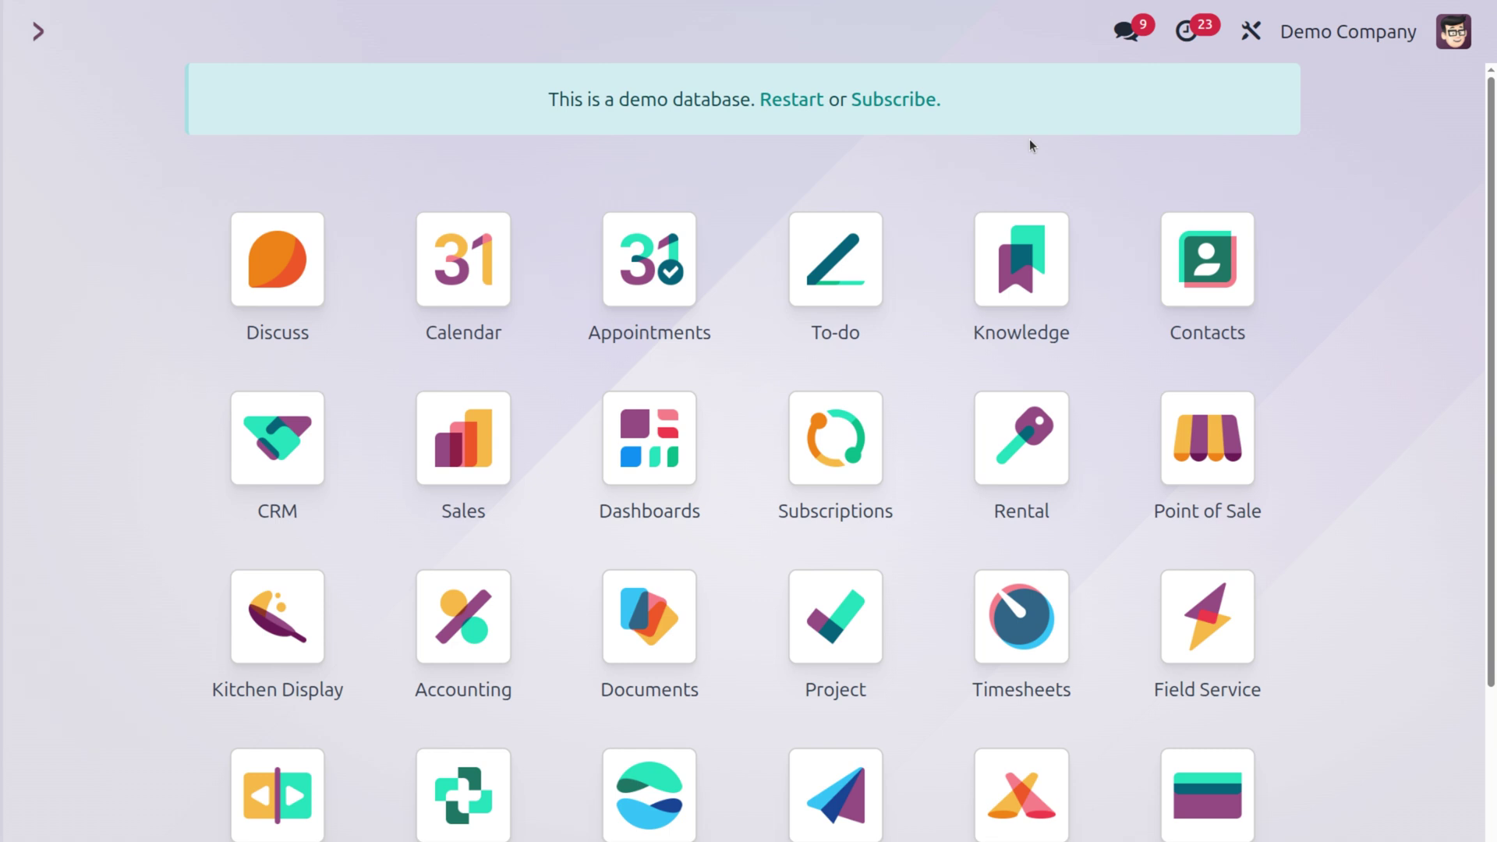
Launch the Calendar app by searching 'ca' in the command palette
text(ca)
key(Return)
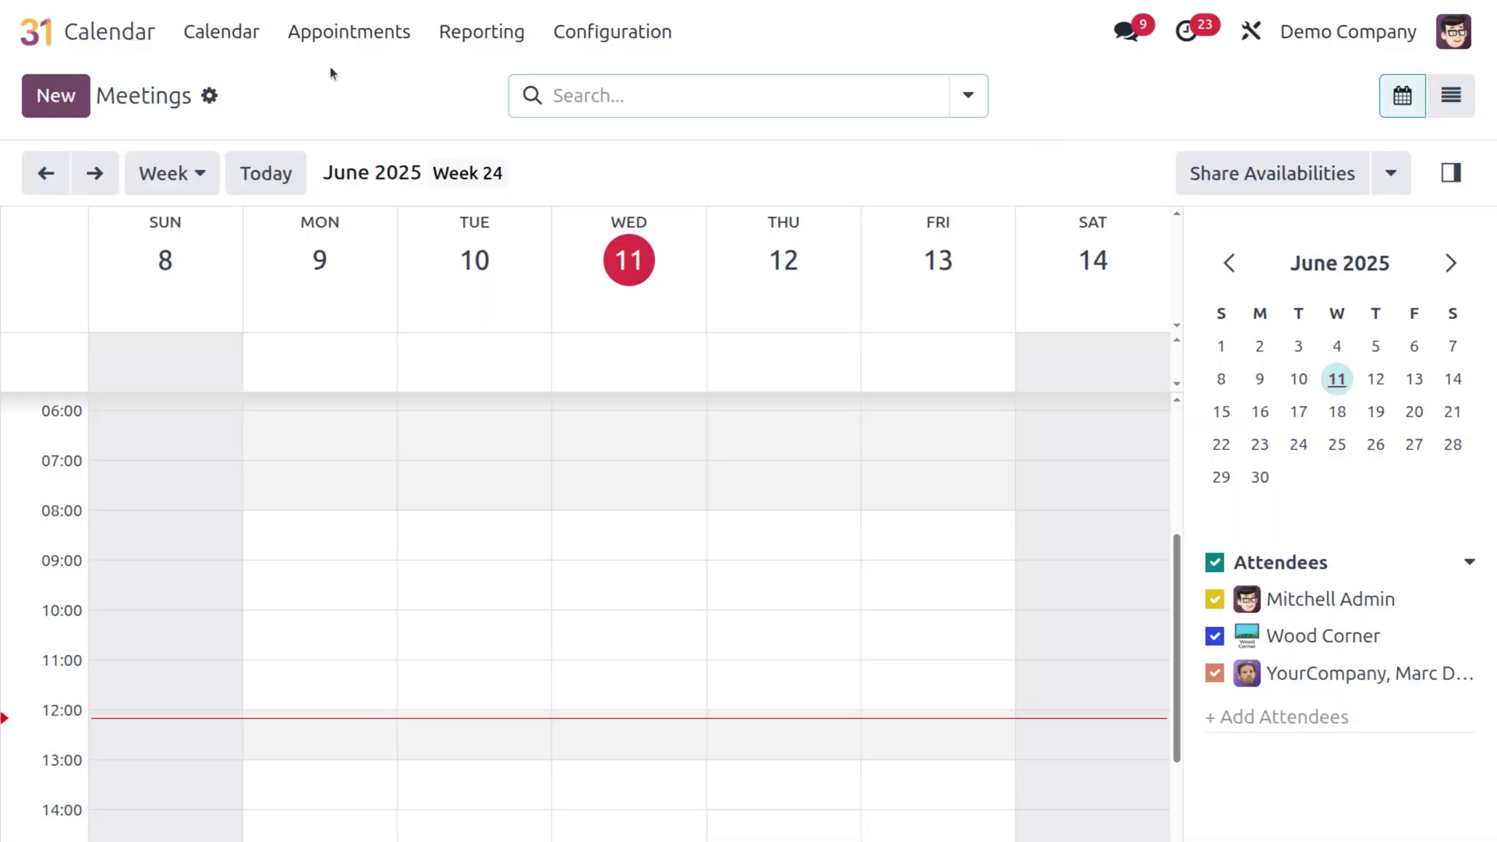
Open the Appointments menu and display the four appointment types as a list
click(334, 38)
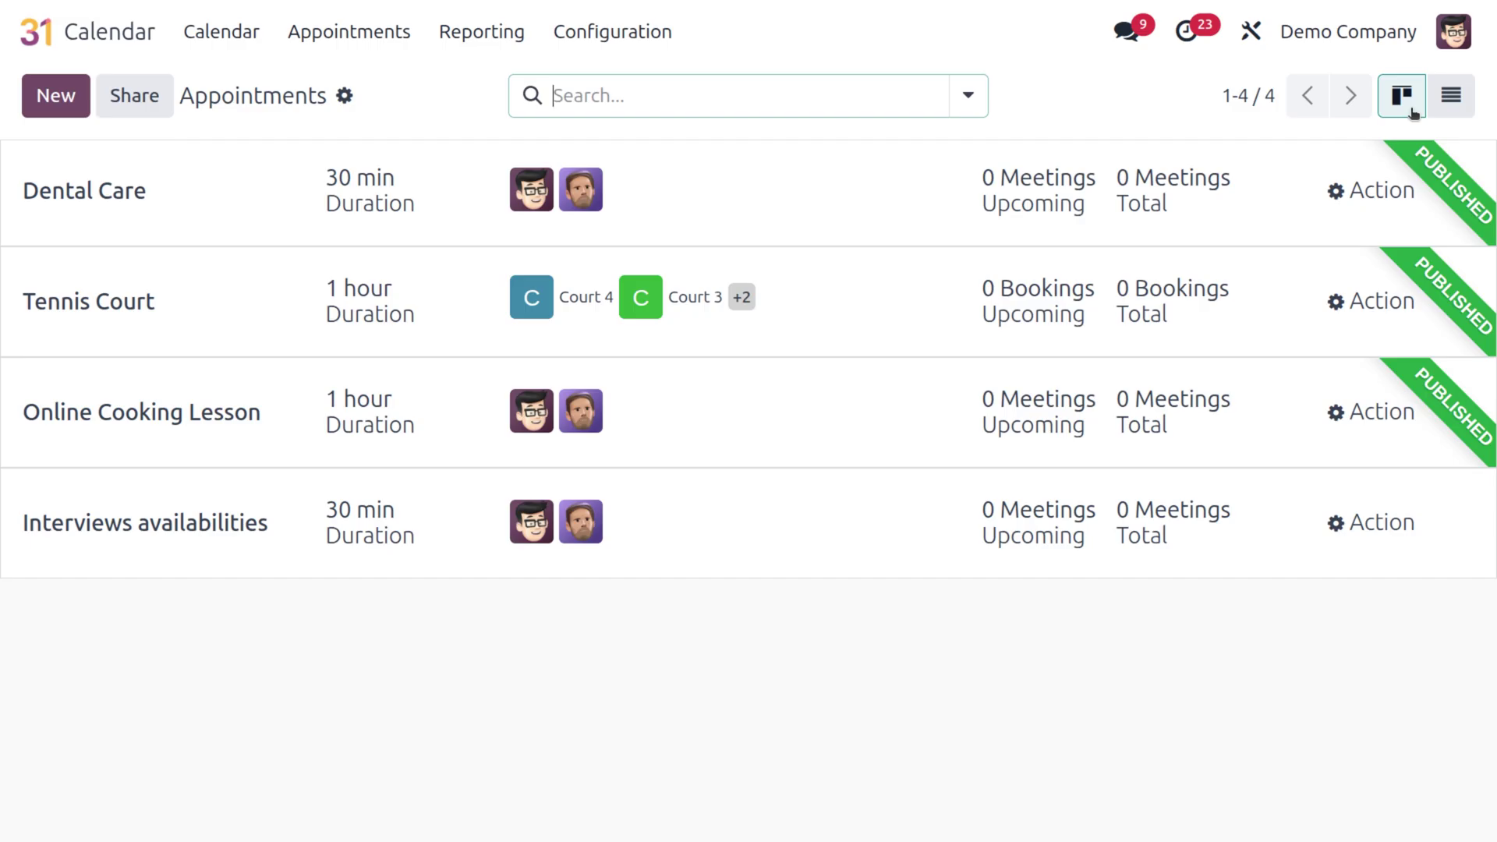
click(1450, 96)
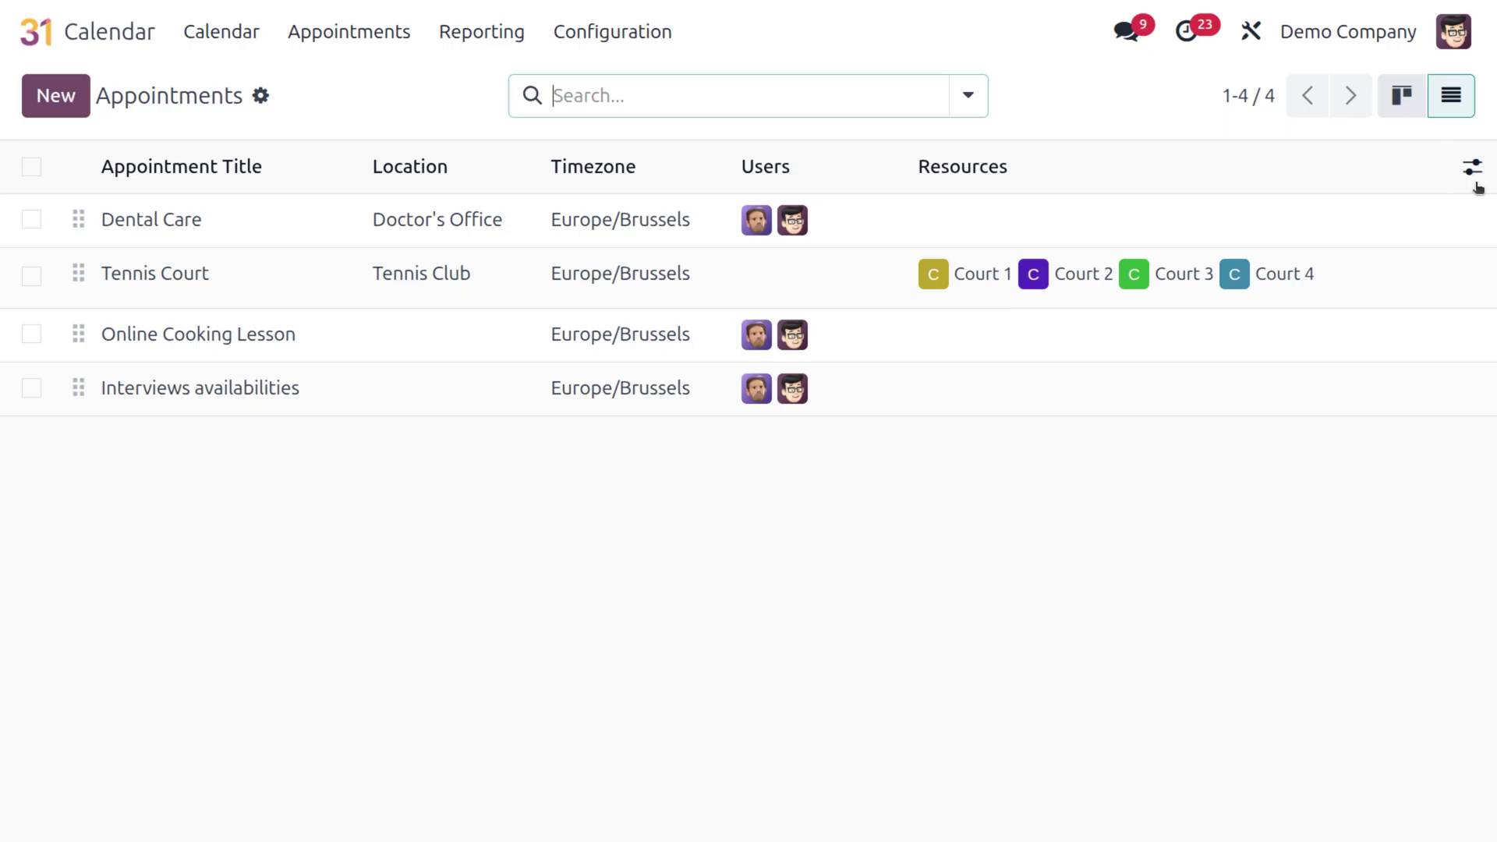
Check the optional list columns, return to Kanban, and start a new appointment type
click(1472, 167)
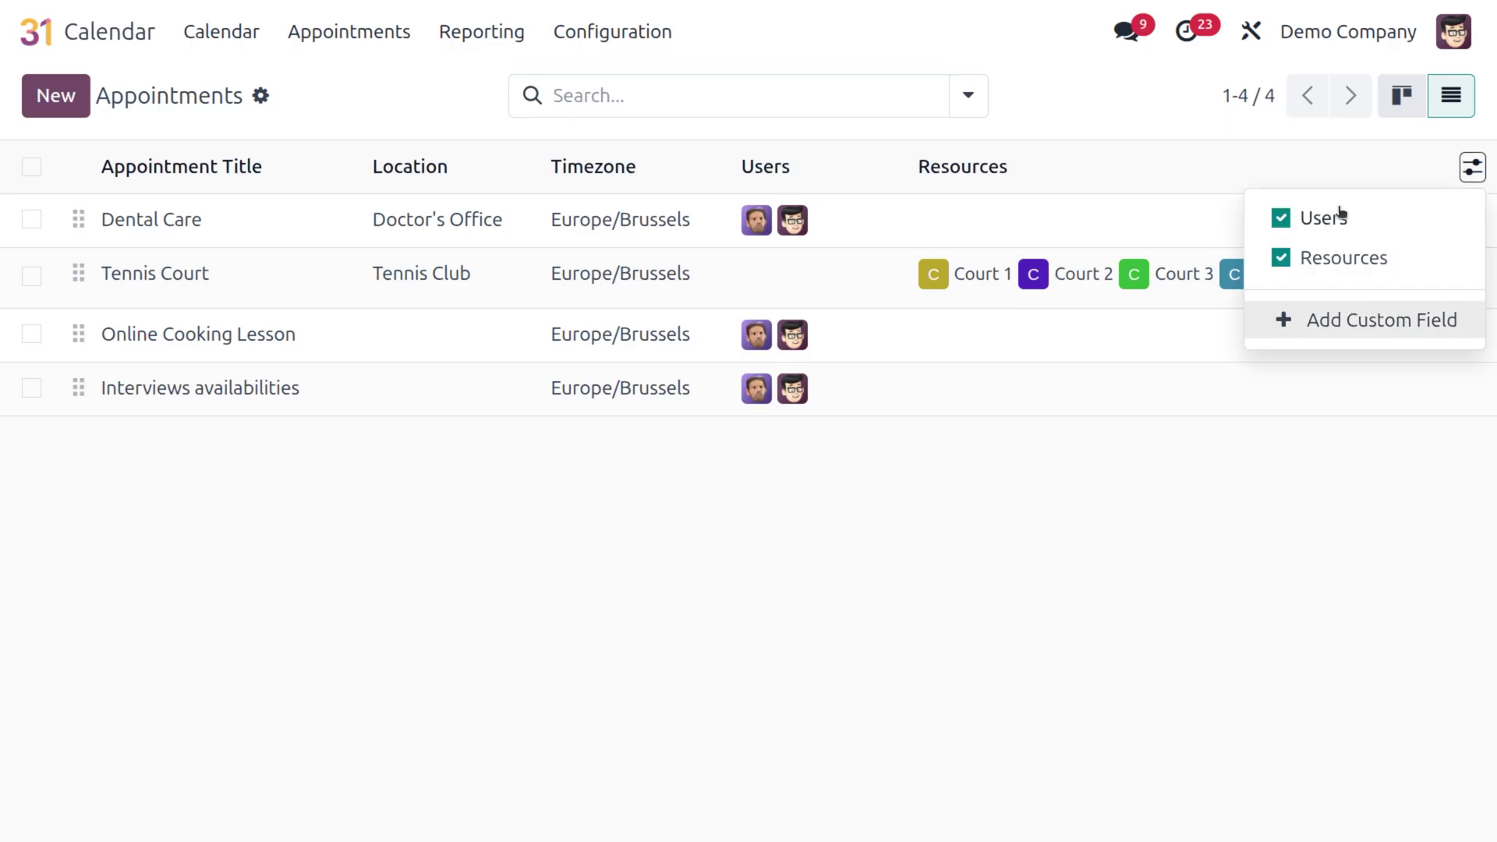
click(1192, 443)
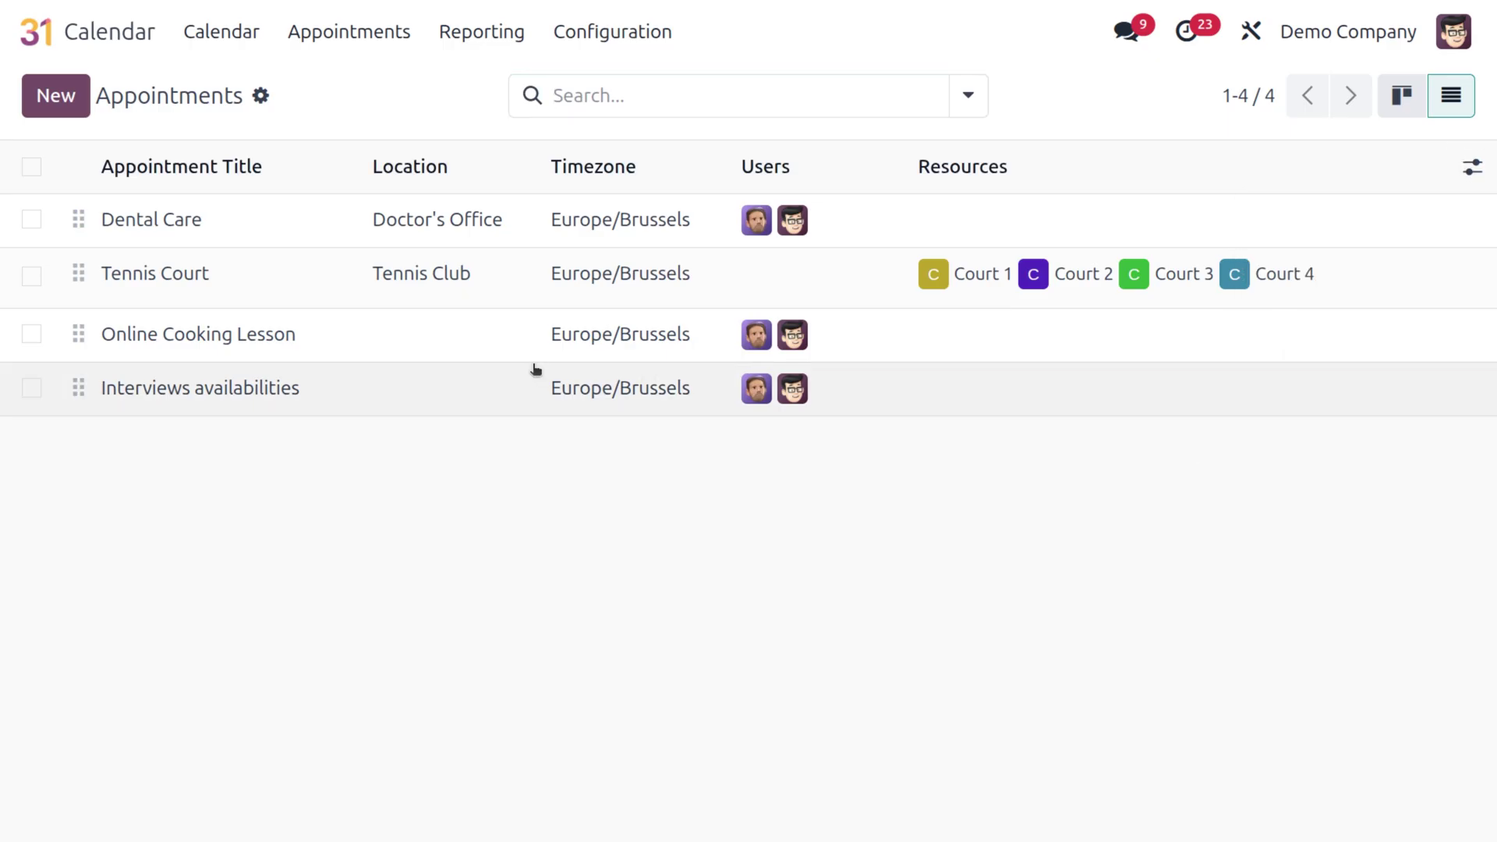
click(1401, 96)
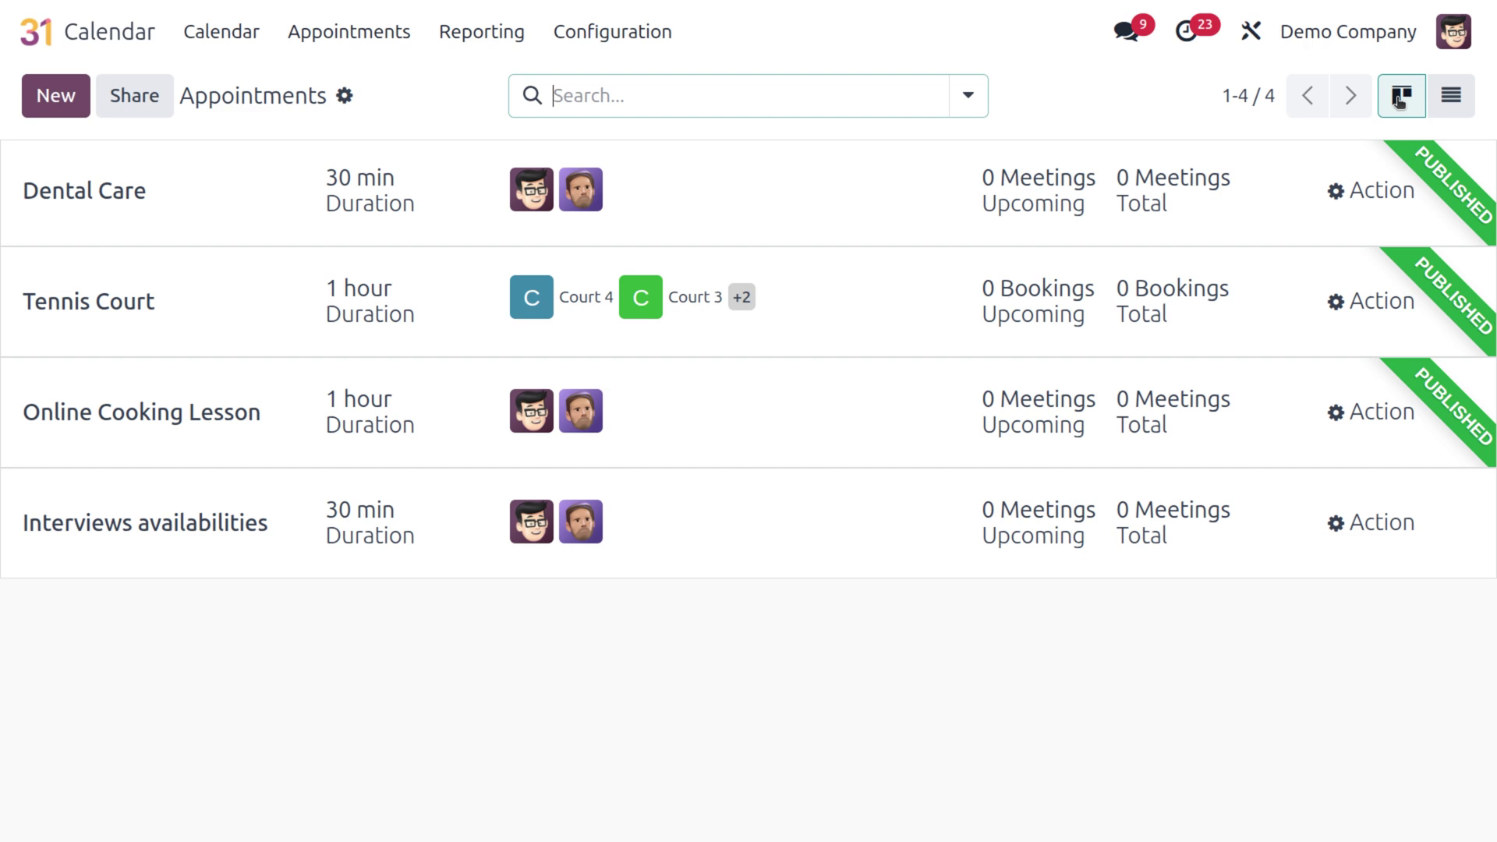
click(62, 105)
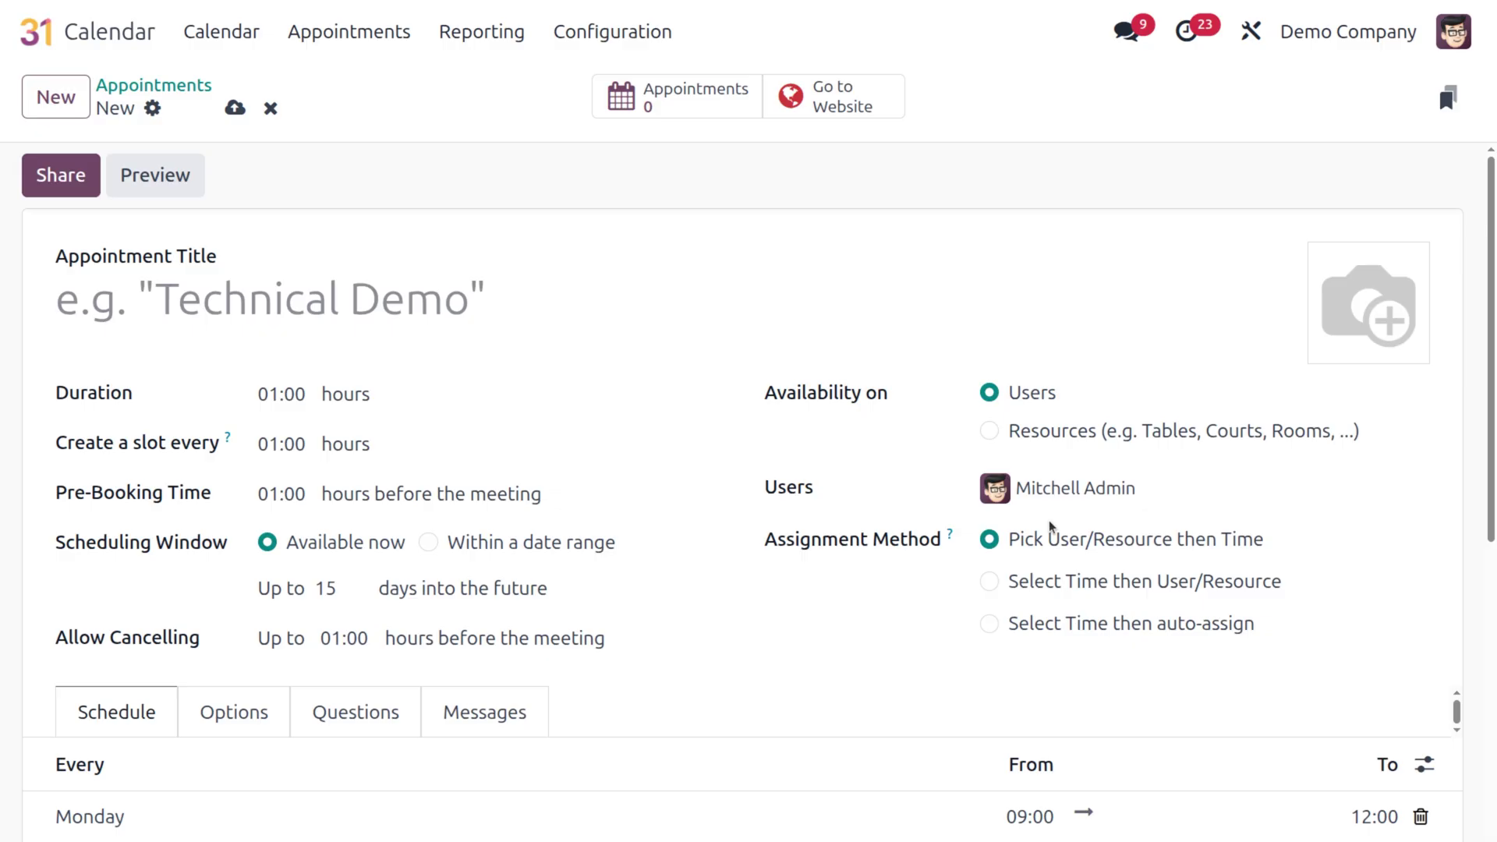
Enter 'Free 1 hour consultation' in the Appointment Title field
click(170, 296)
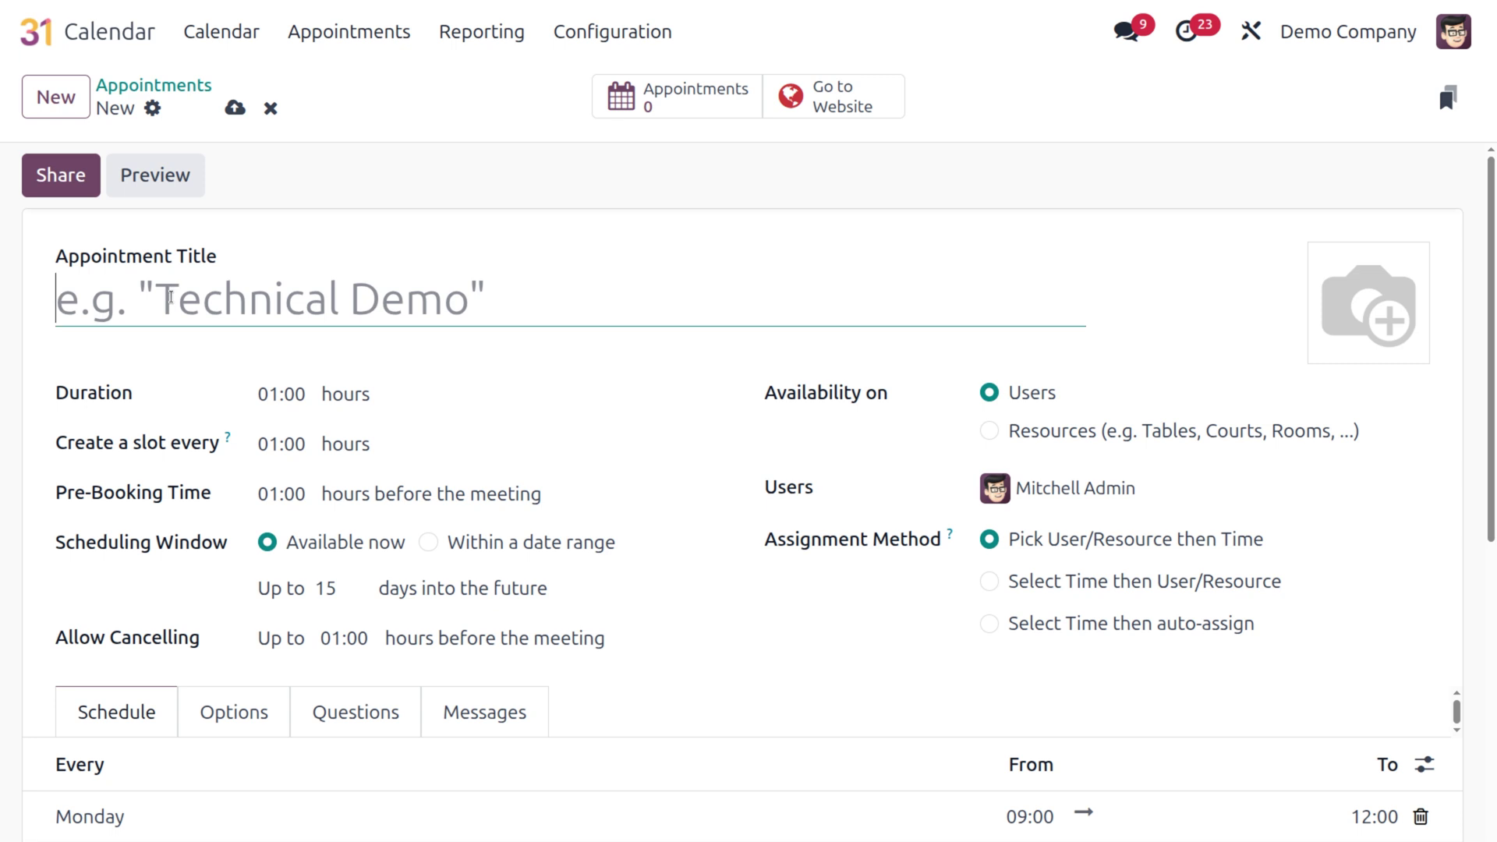
text(Free 1 h)
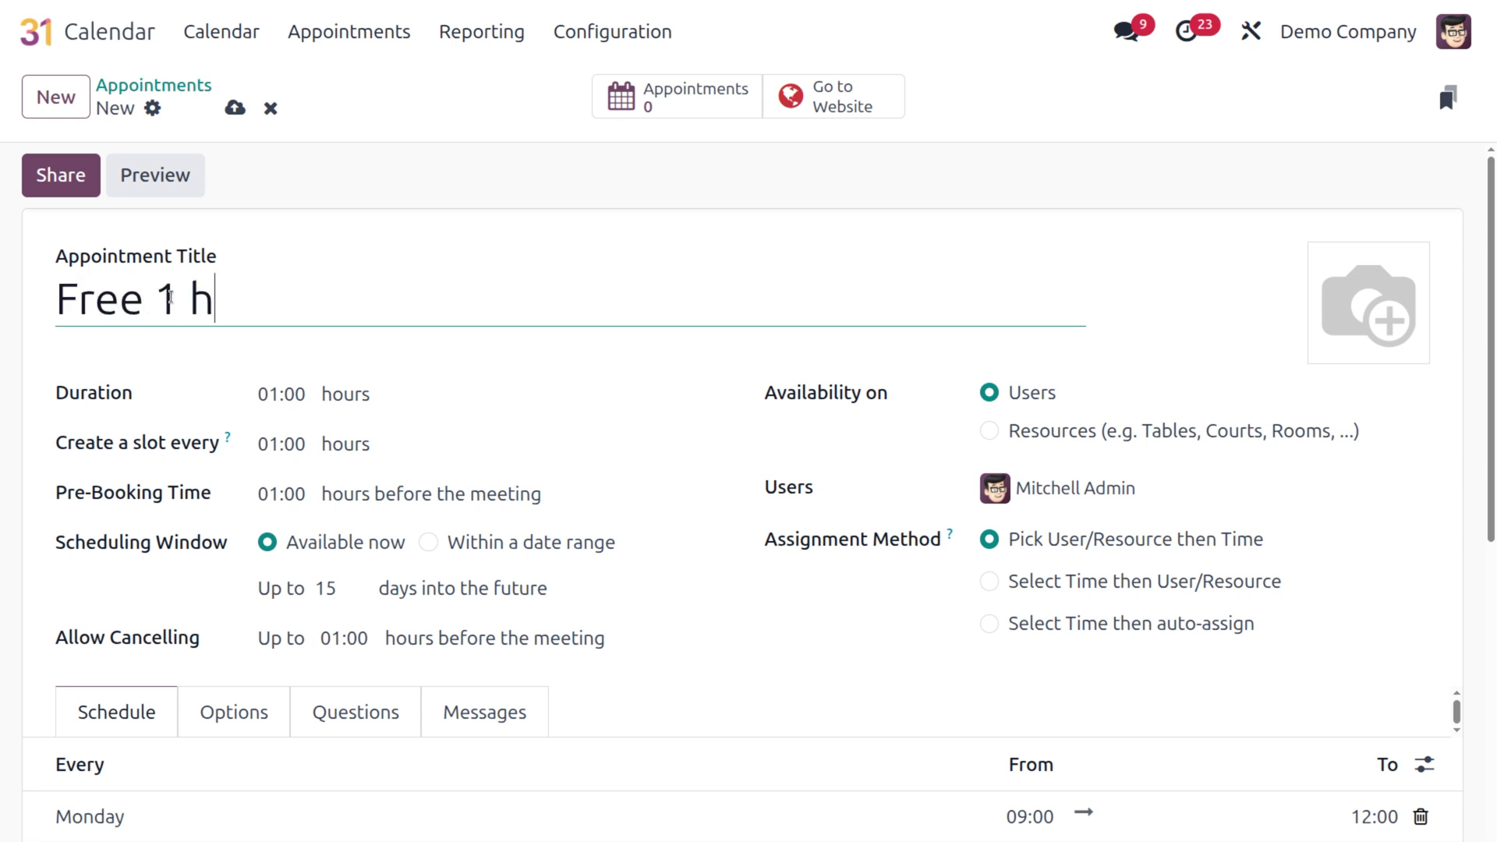
text(our consultation)
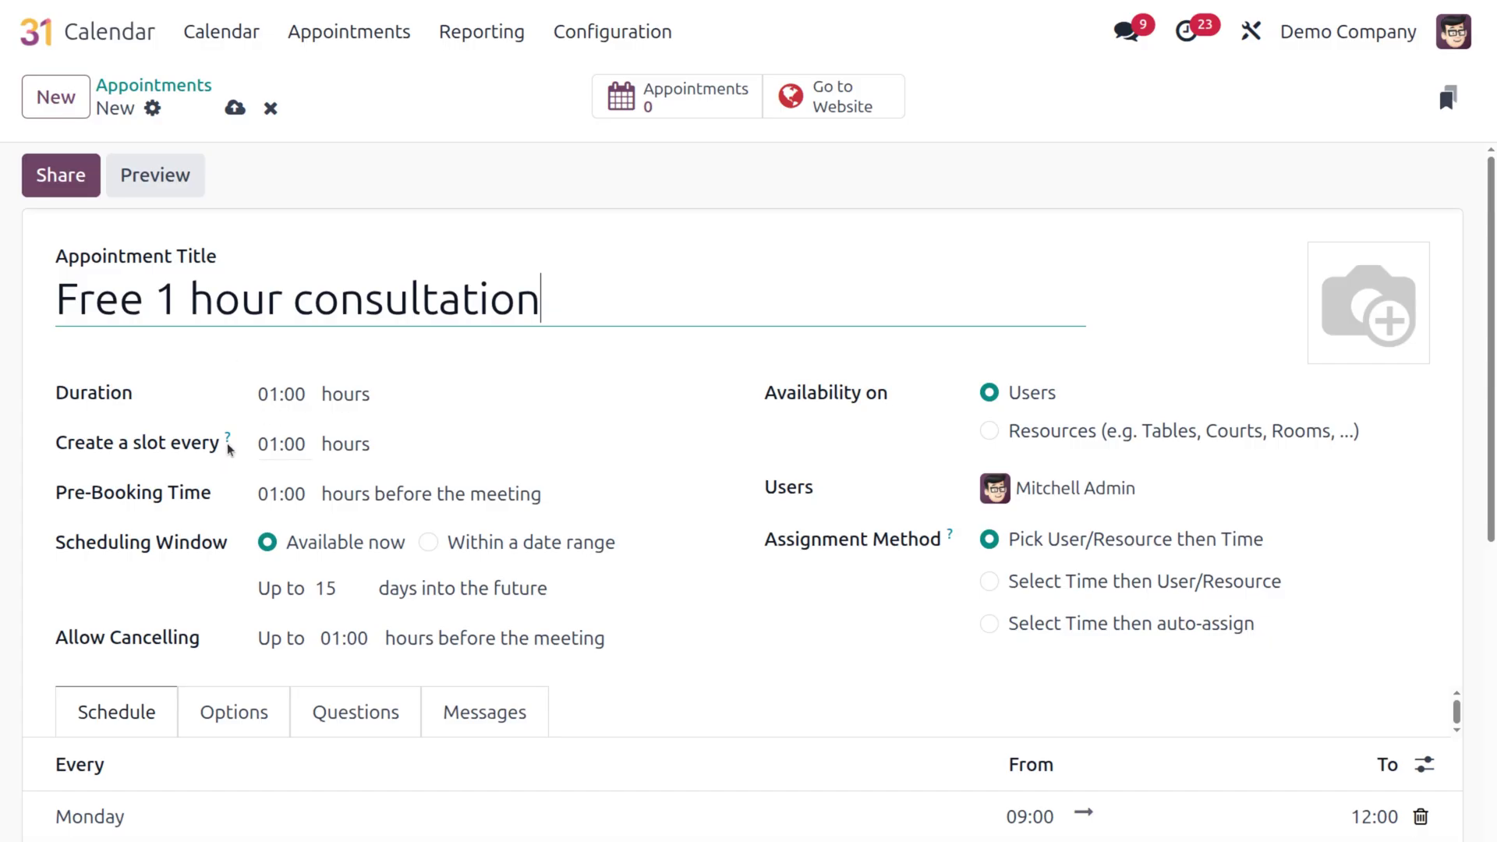
mouse_move(228, 446)
click(428, 543)
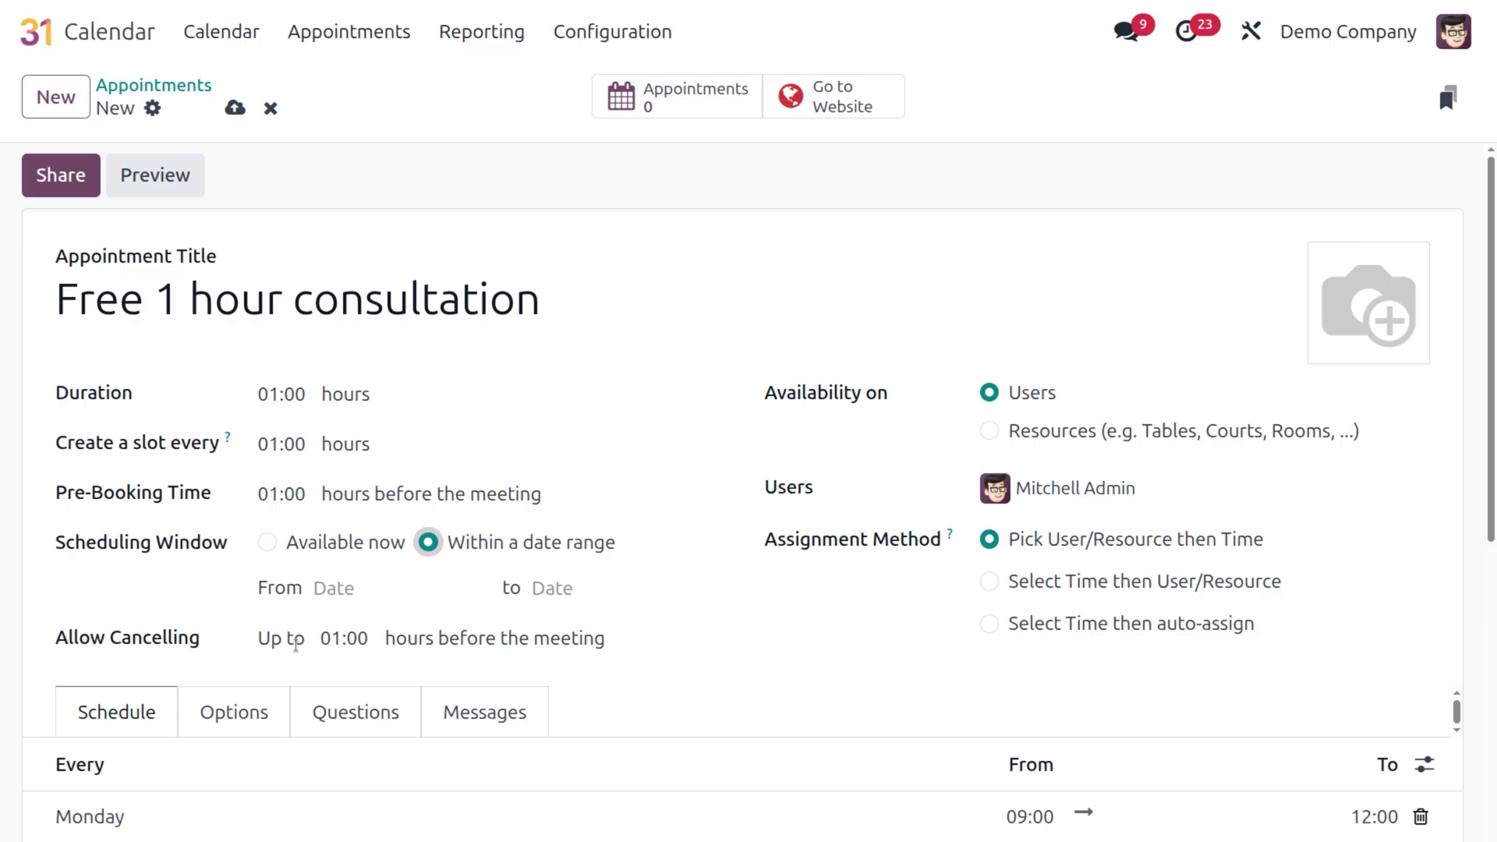
click(266, 543)
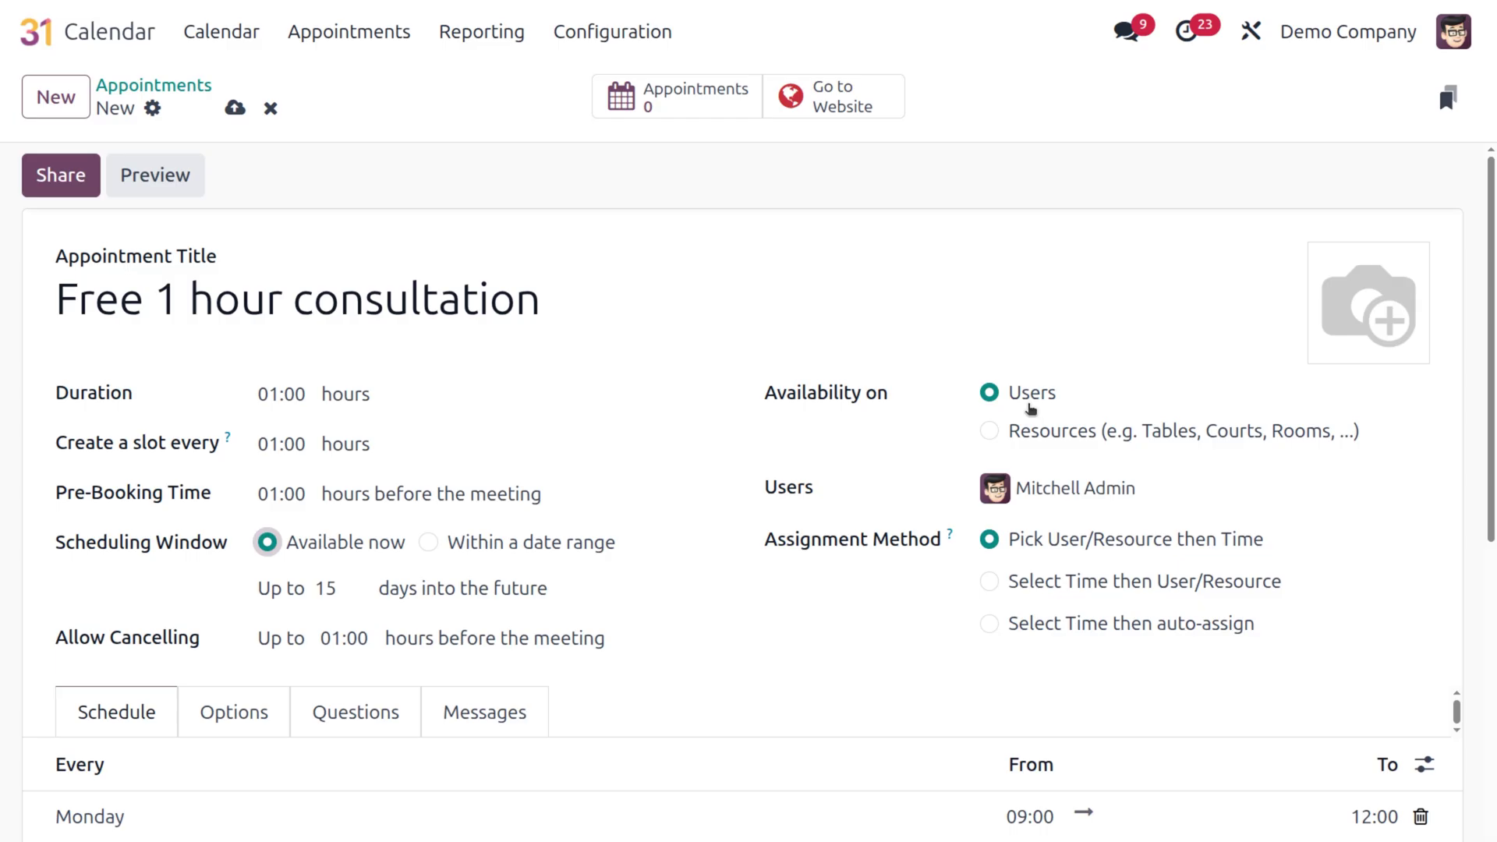
Try availability on Resources, then switch it back to Users with none assigned
click(987, 432)
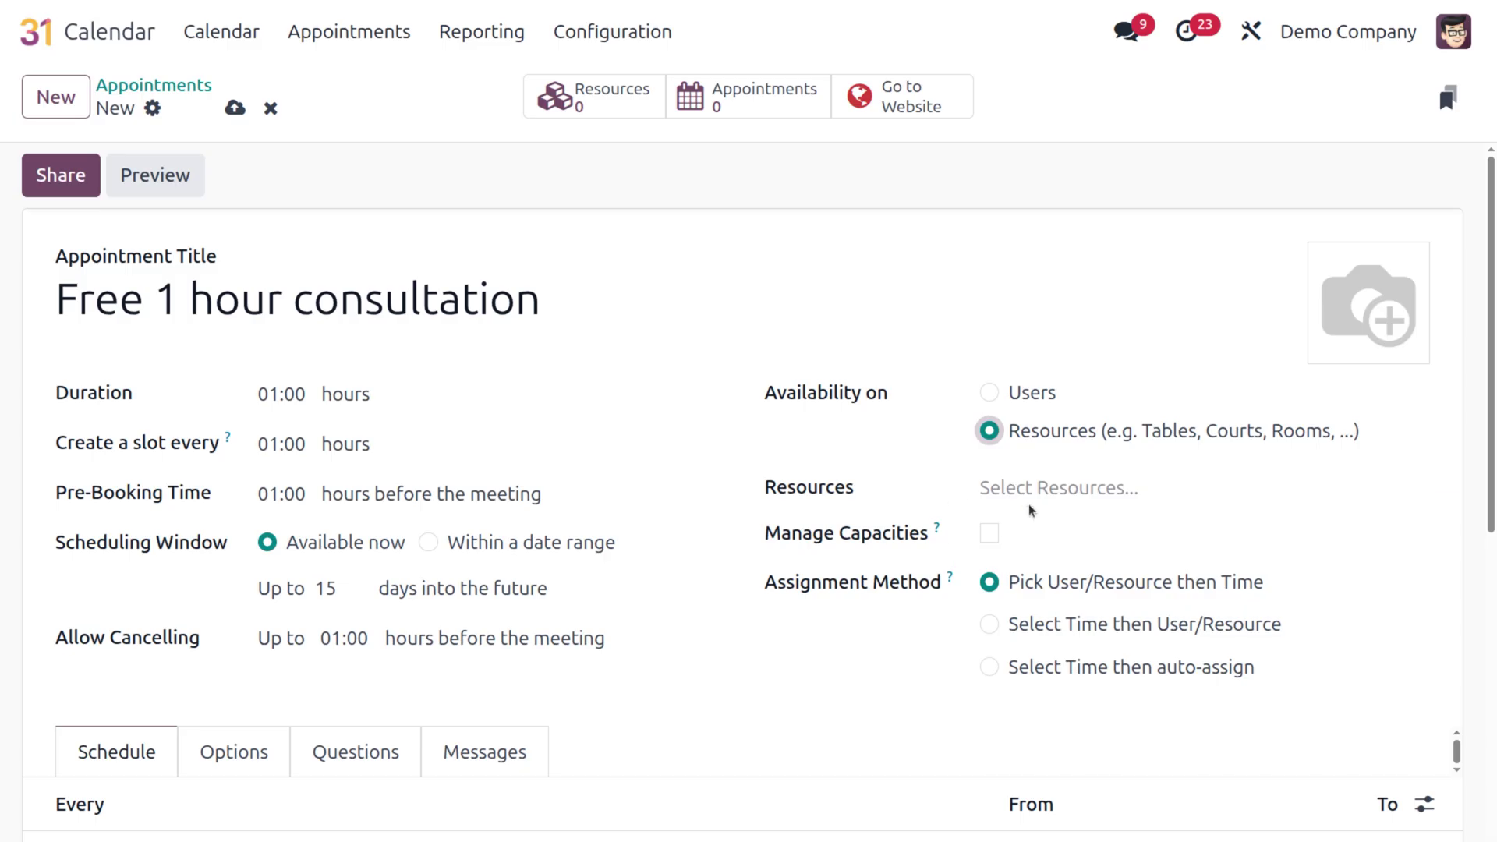
click(1053, 490)
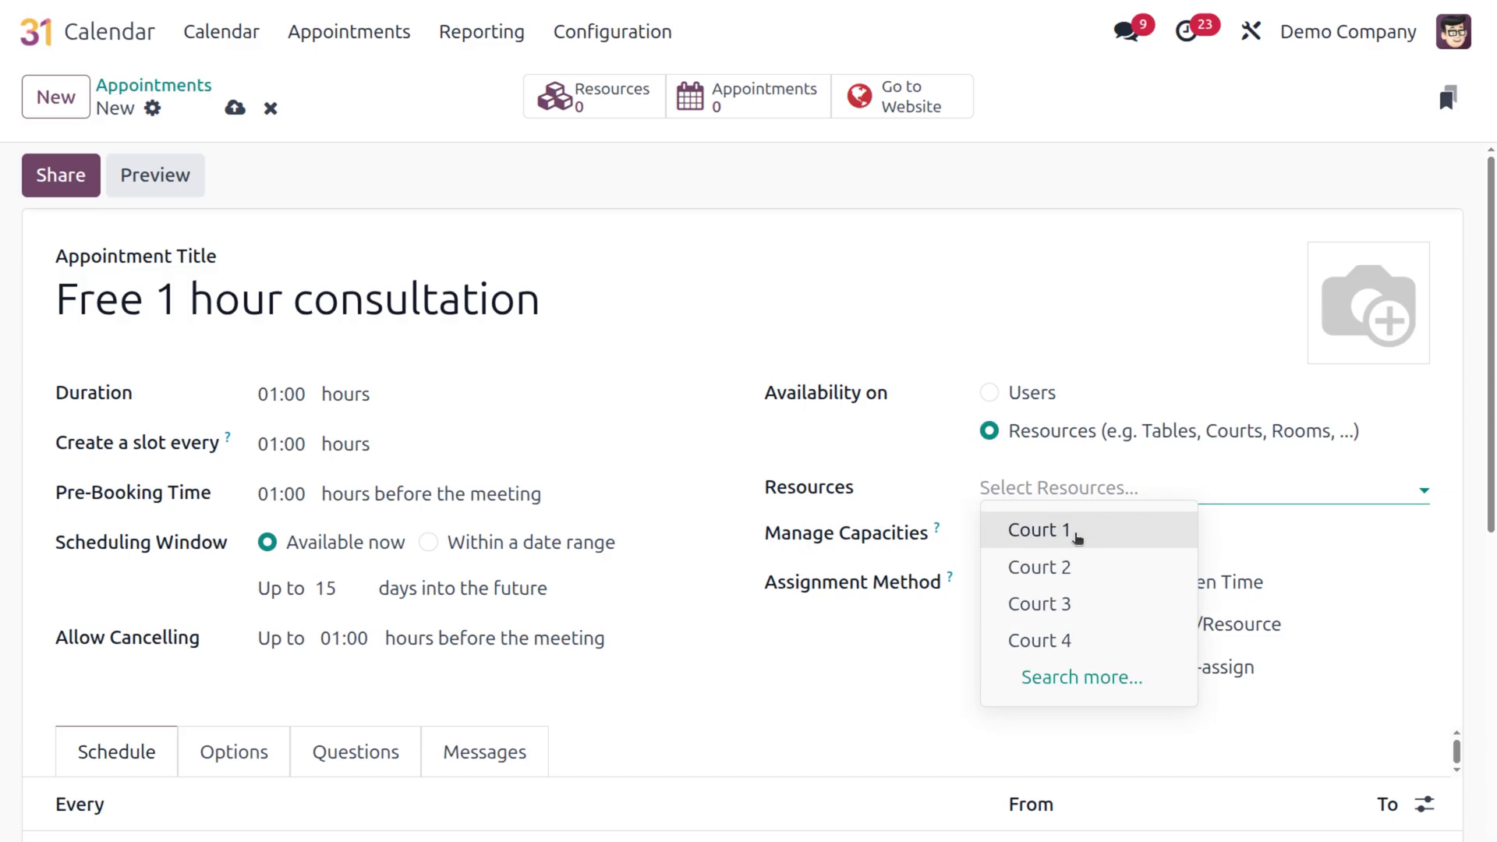
click(1050, 478)
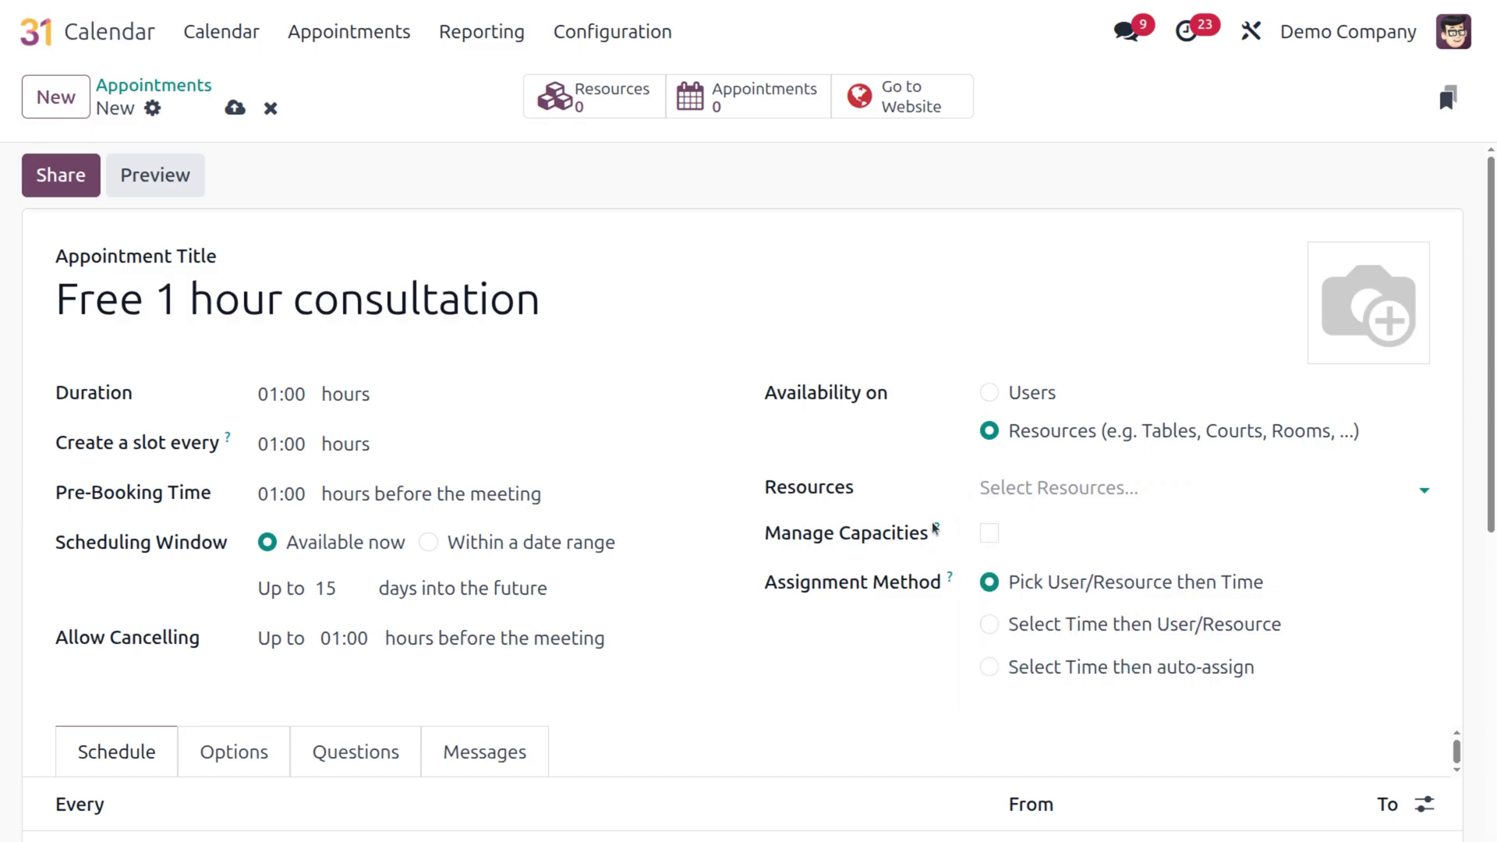
mouse_move(934, 527)
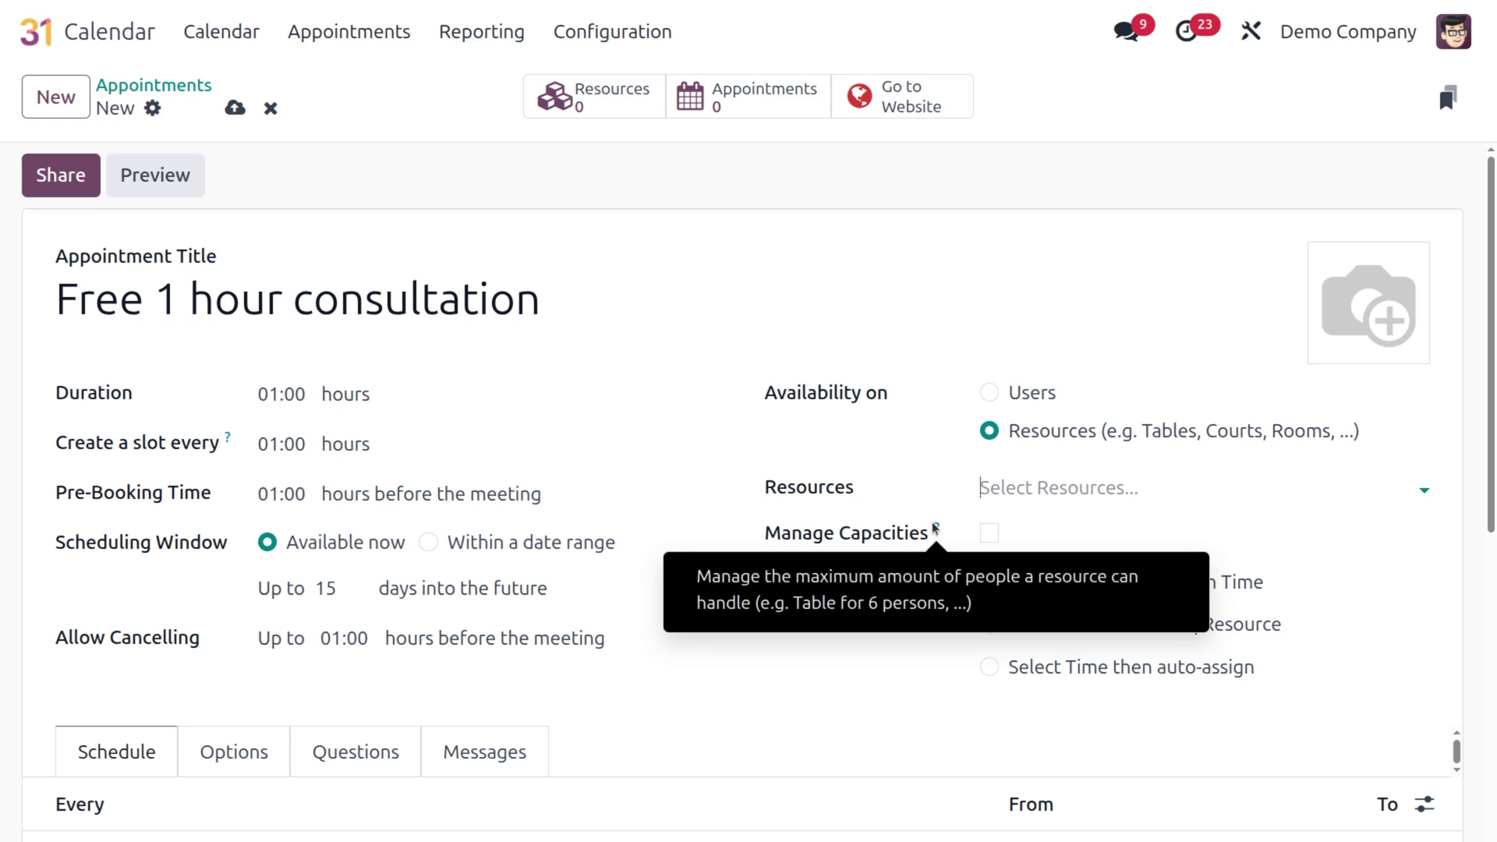
click(989, 393)
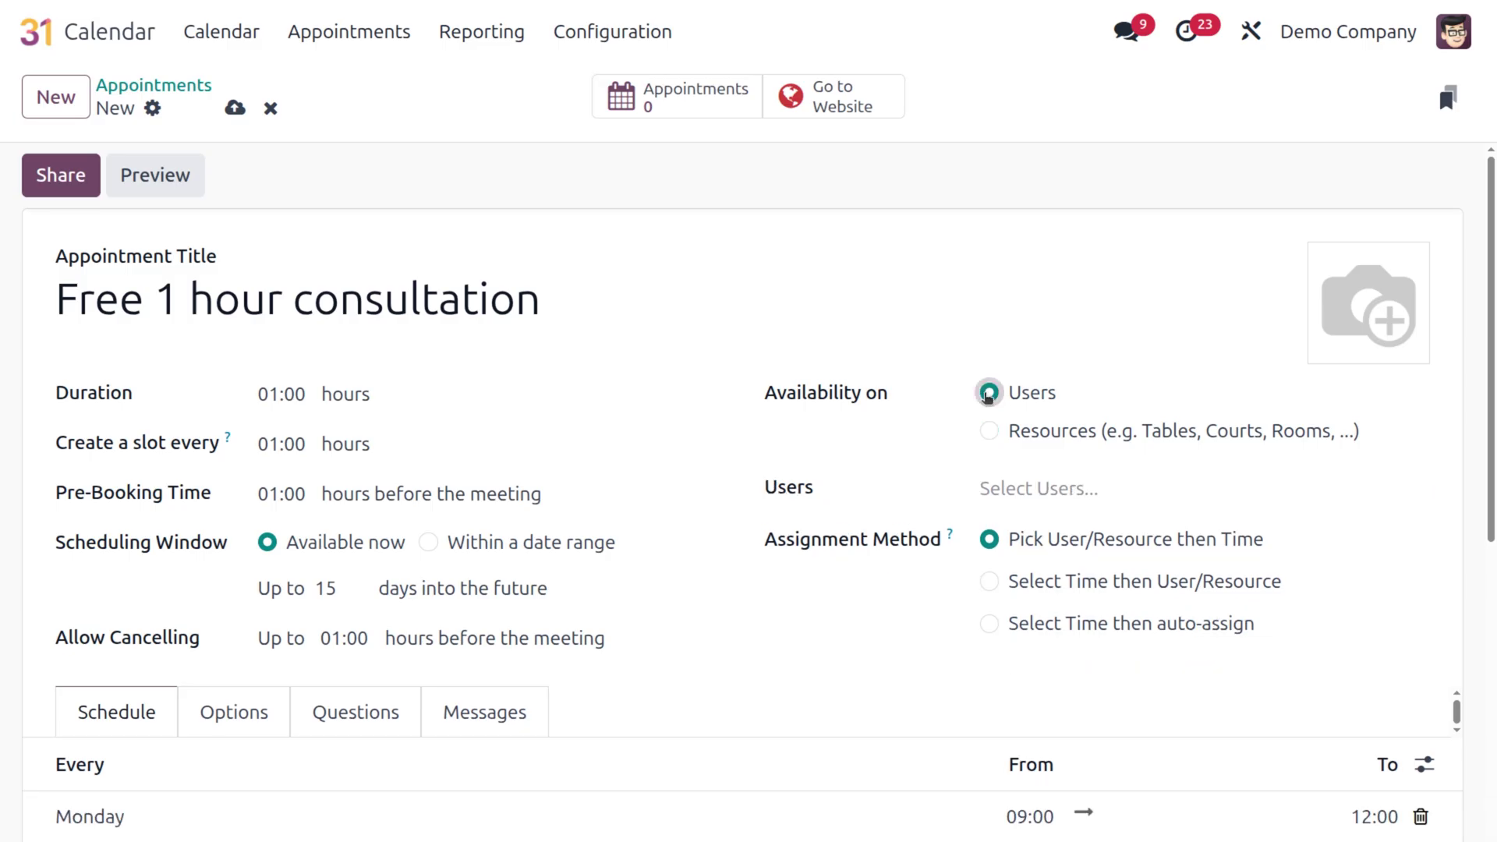
Pick the admin user in the appointment's Users field
click(1002, 489)
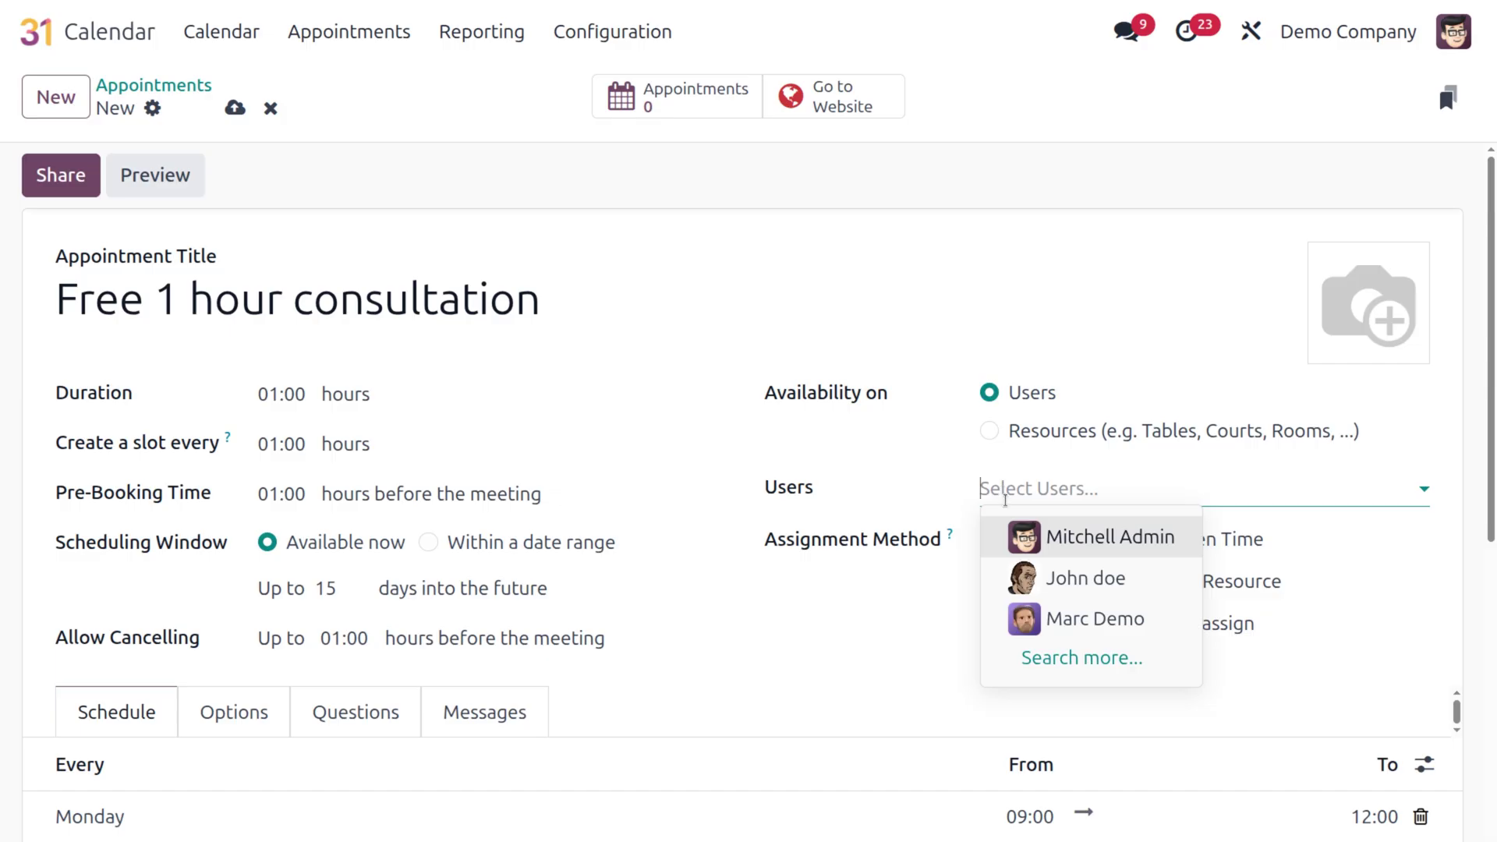
click(1019, 546)
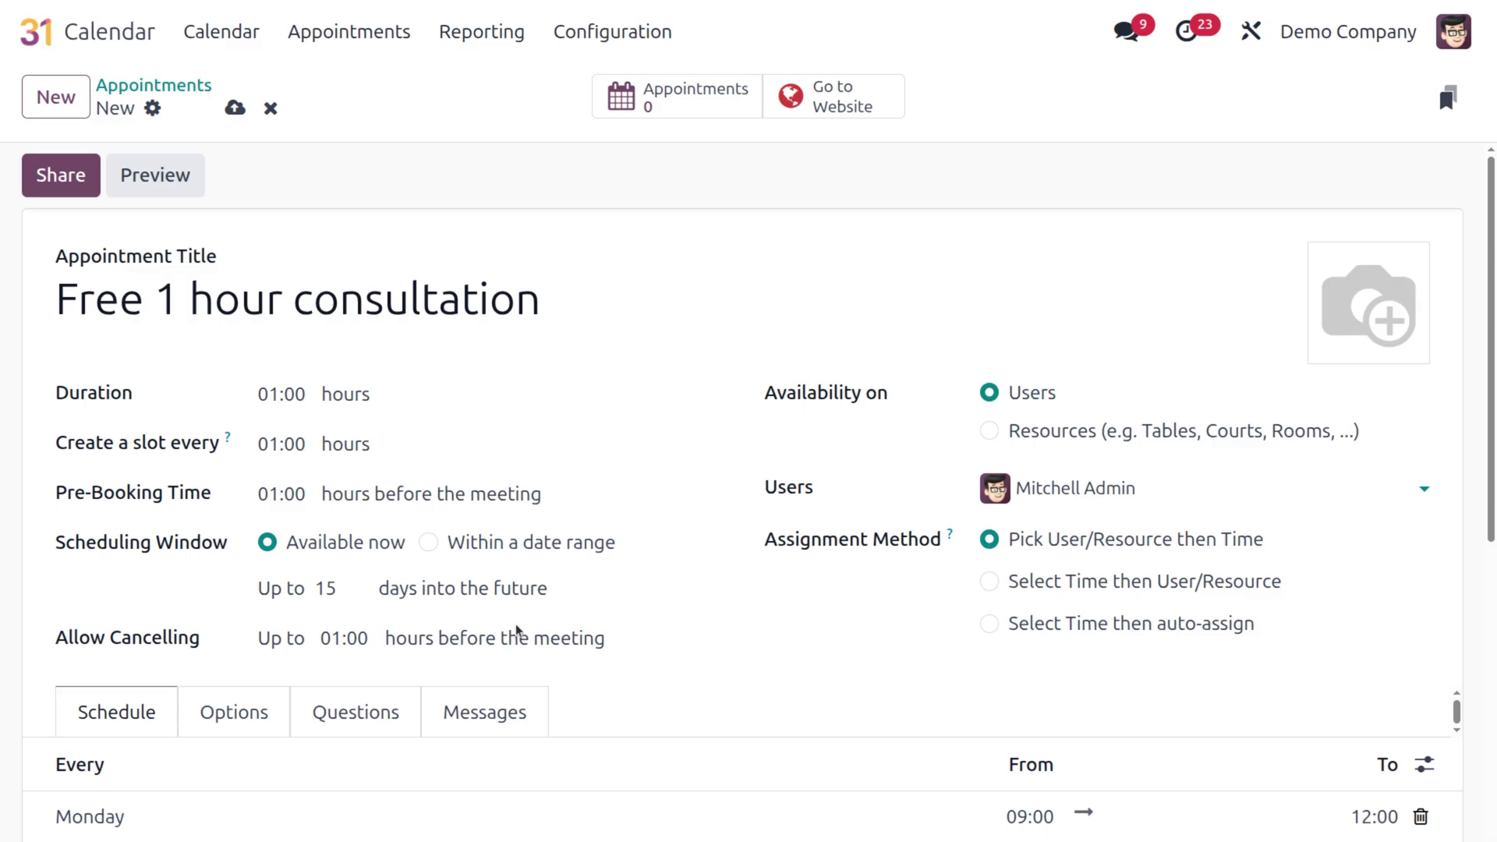
Review the schedule lines, then show the Options tab with timezone, video link and reminders
scroll(516, 630, down, 3)
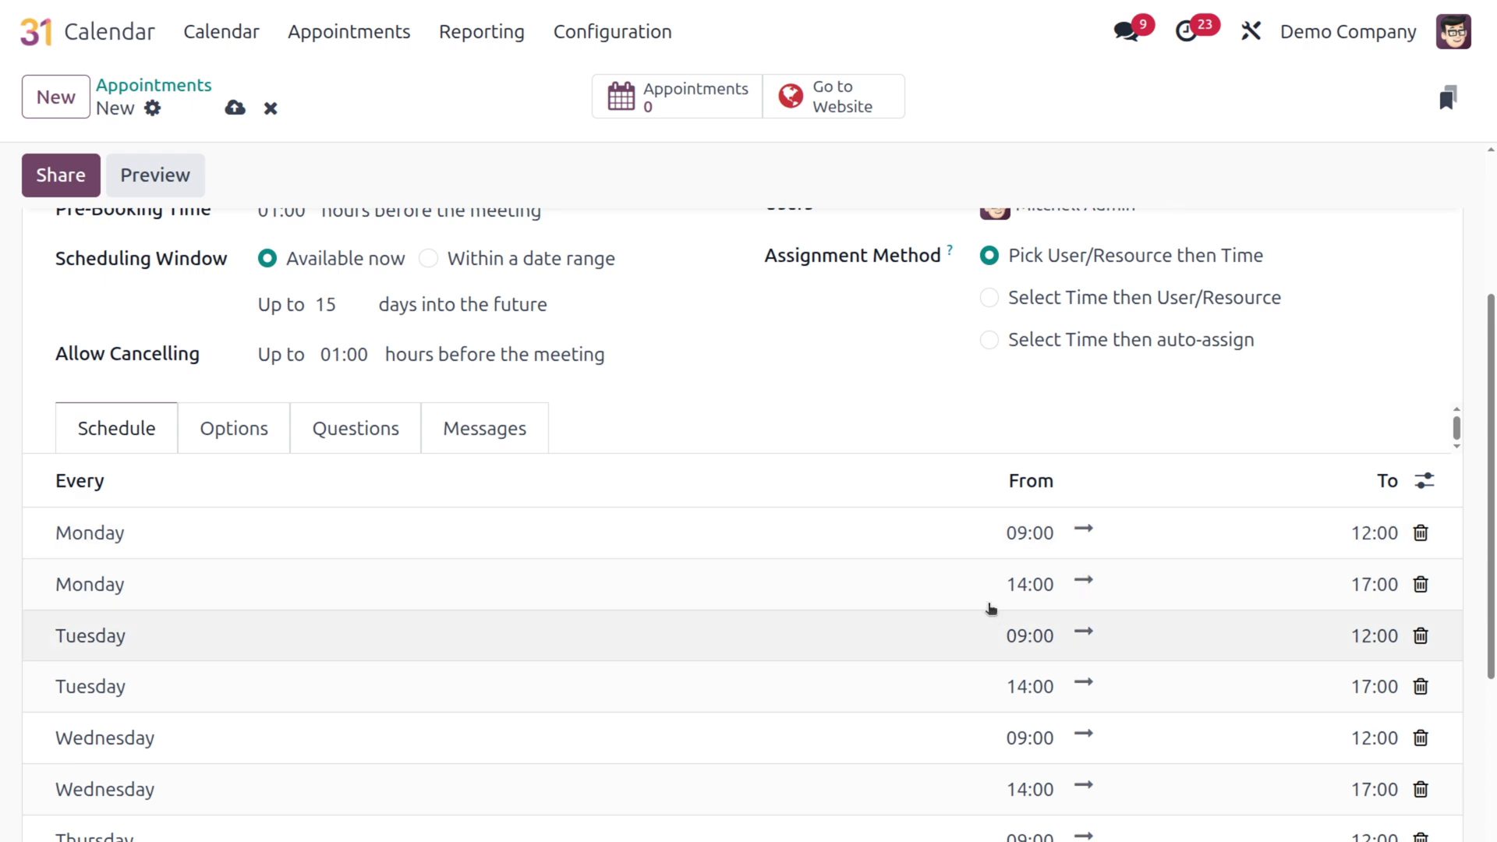
scroll(662, 695, down, 5)
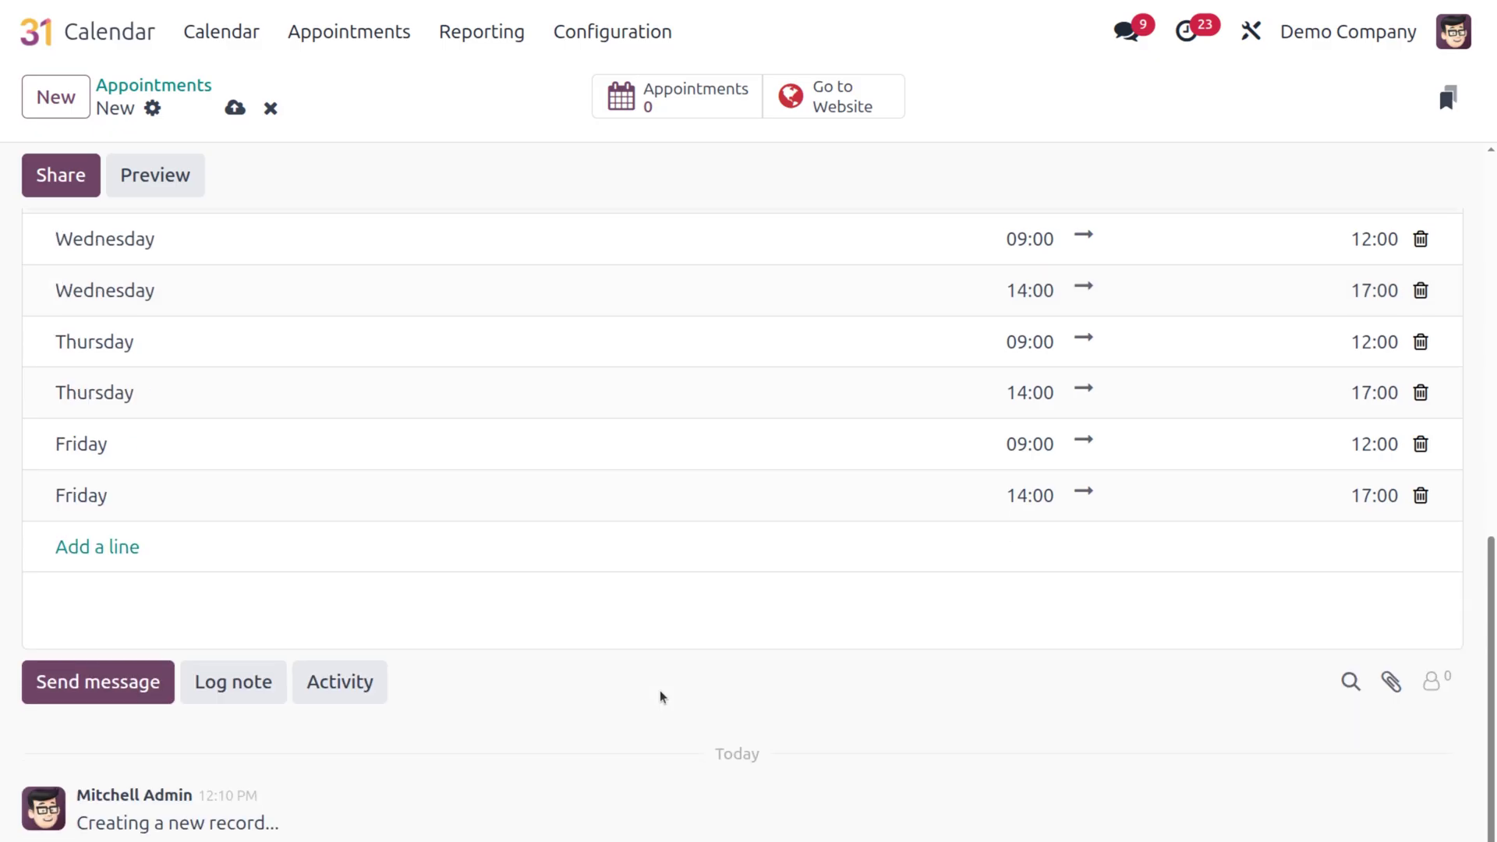
scroll(658, 694, up, 4)
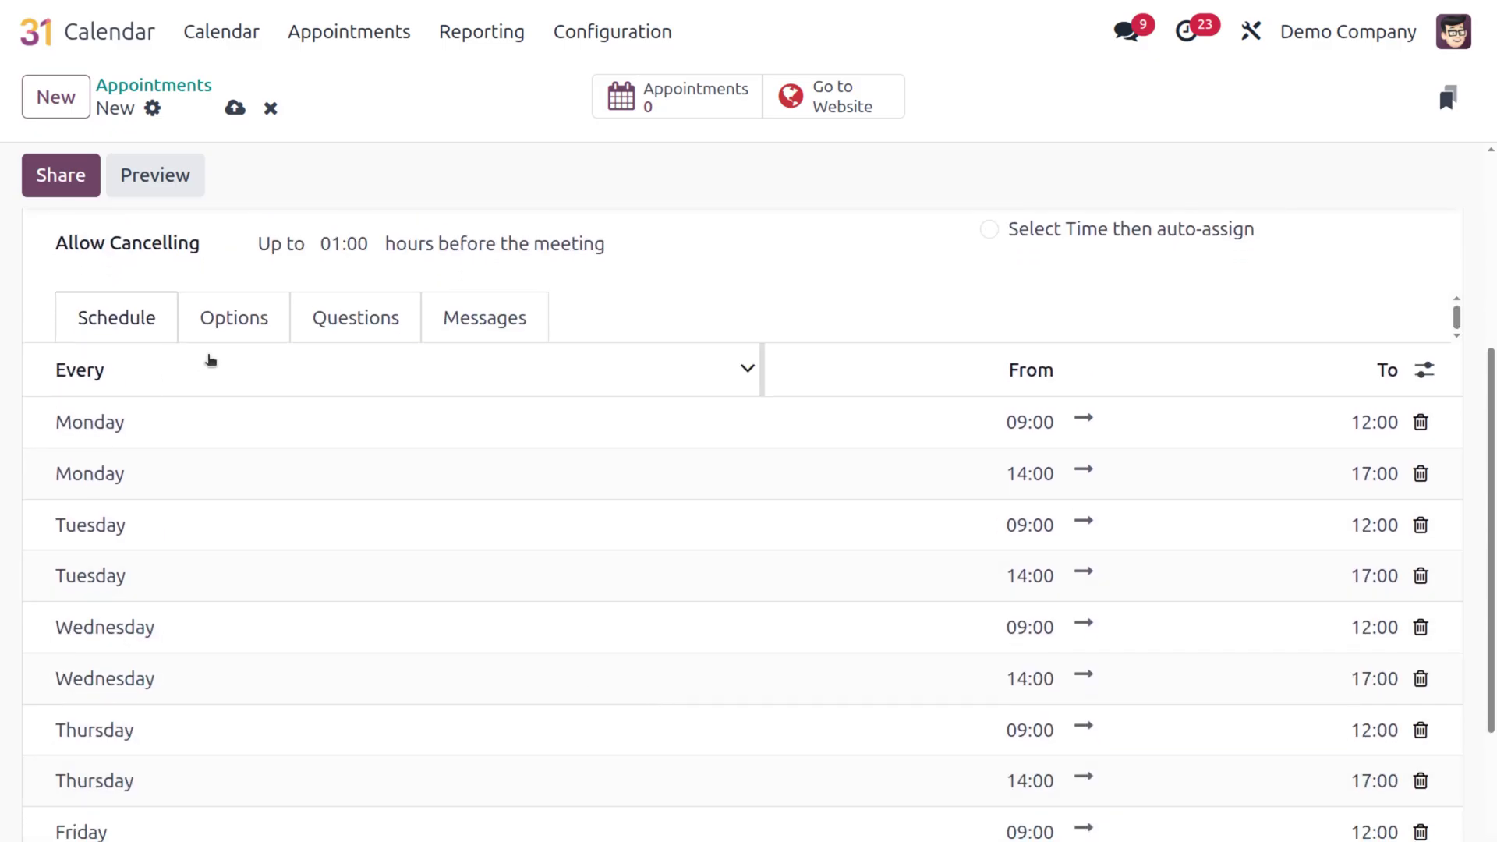
click(256, 320)
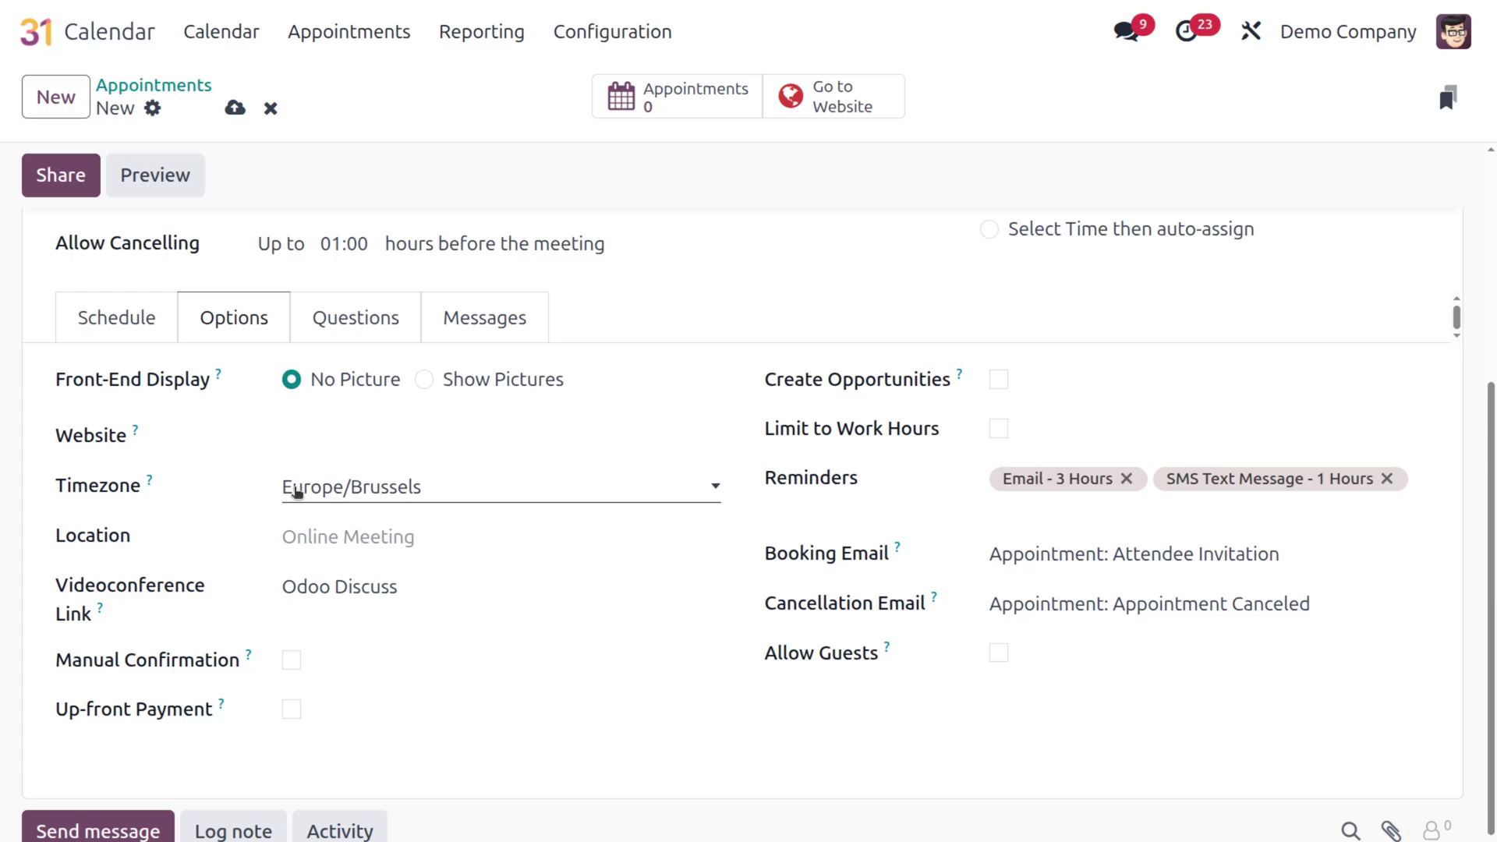
Create 'online meeting' as the new location and set it on the appointment
click(315, 544)
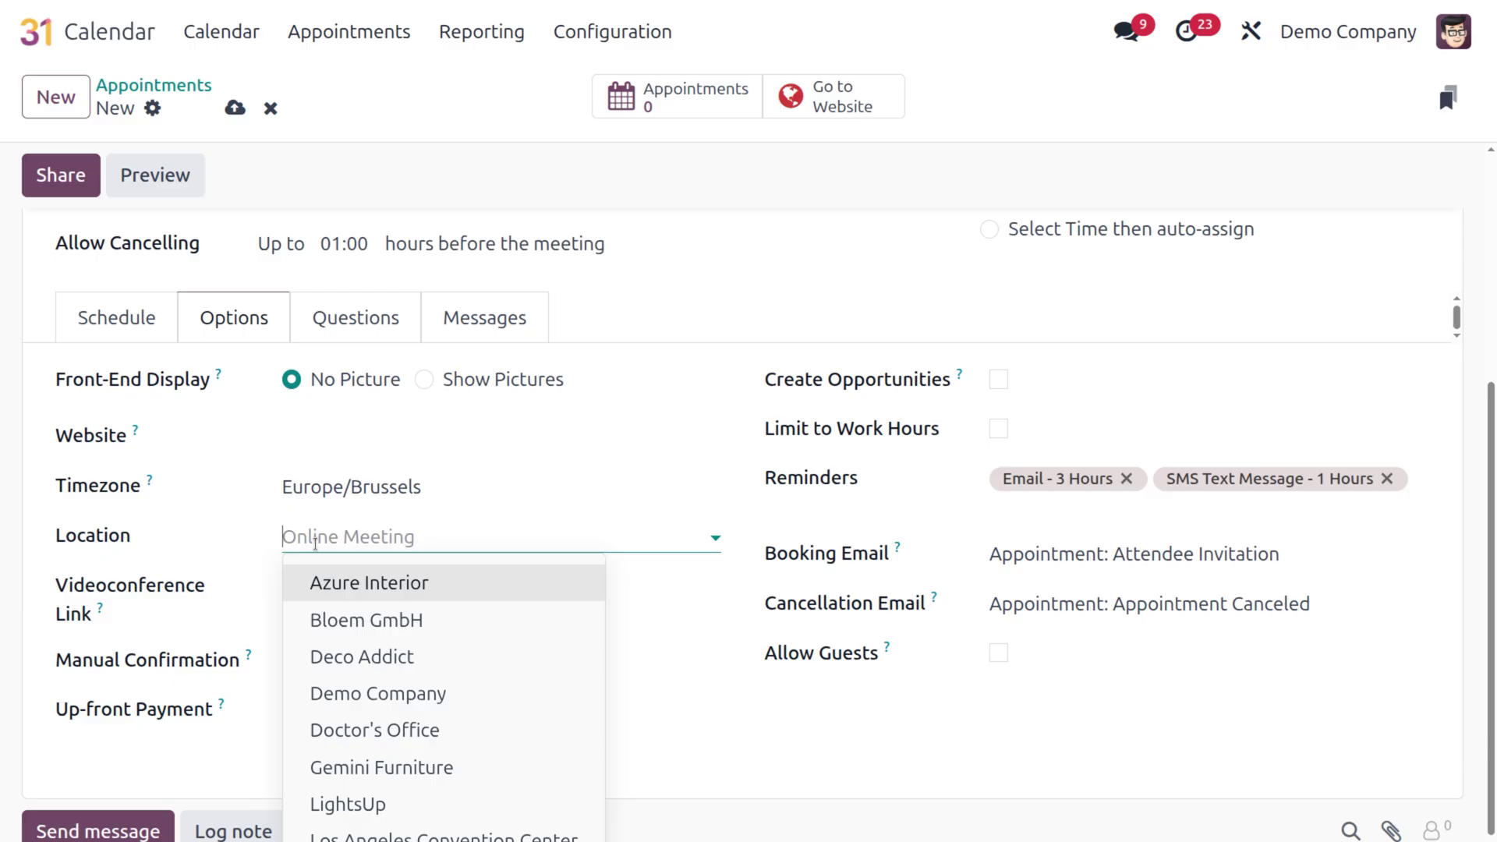
text(onlin)
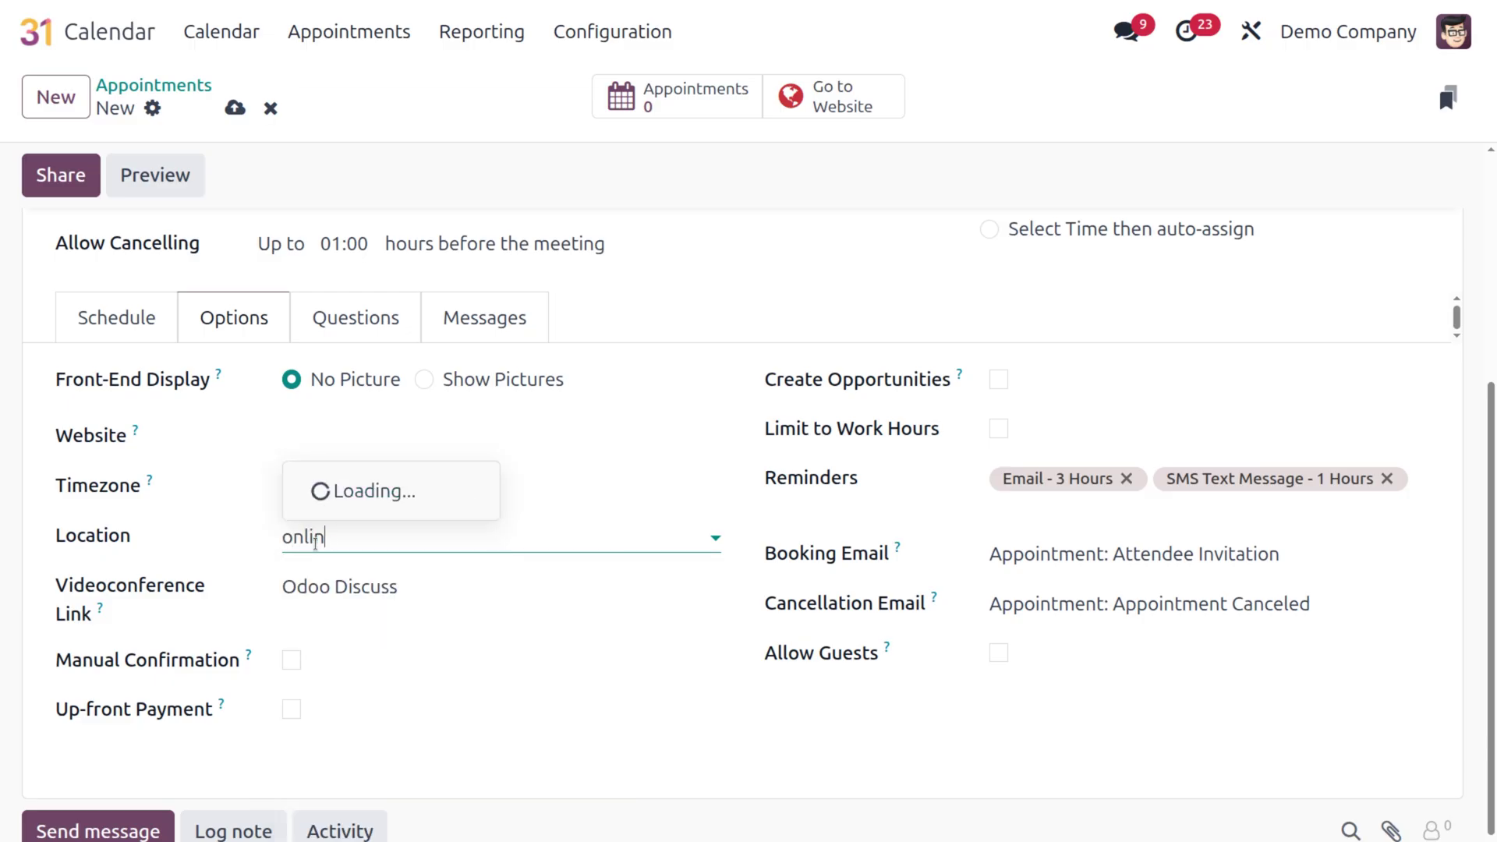
text(e meeting)
click(385, 455)
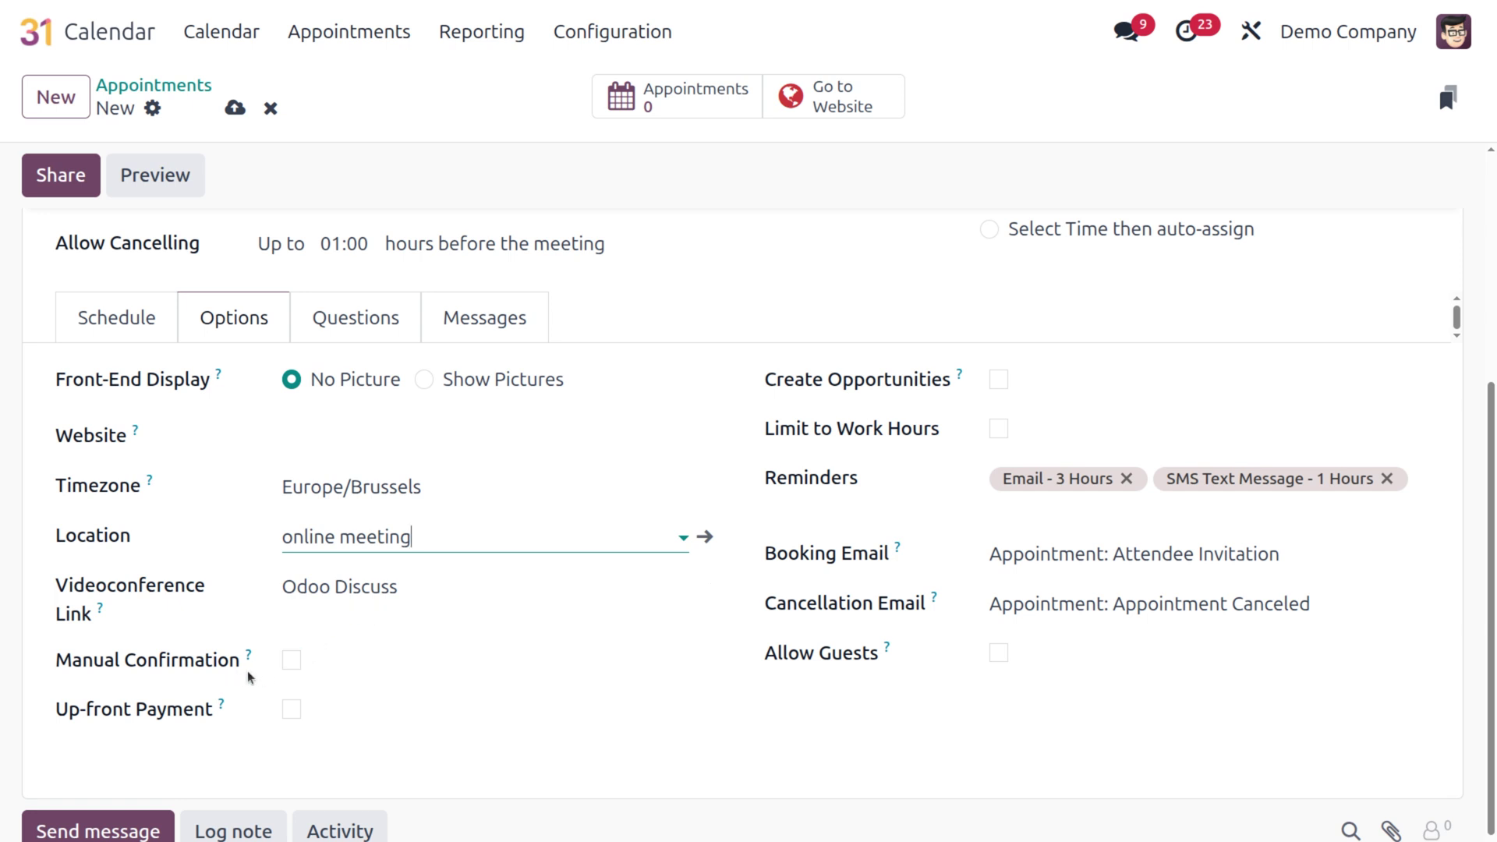
mouse_move(248, 668)
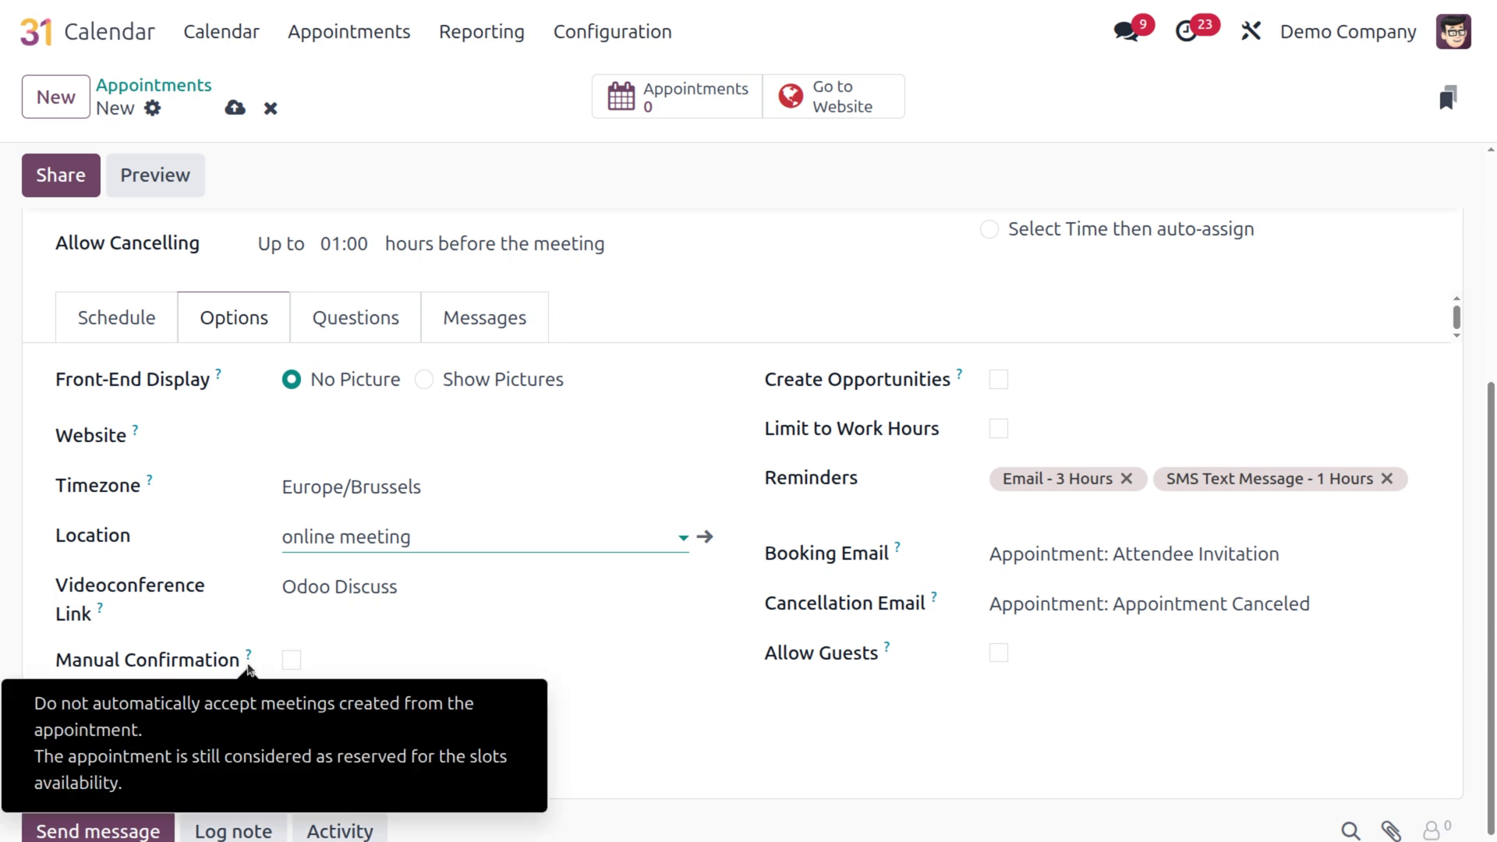
Toggle Manual Confirmation on and back off, then check the email help tooltips
click(291, 661)
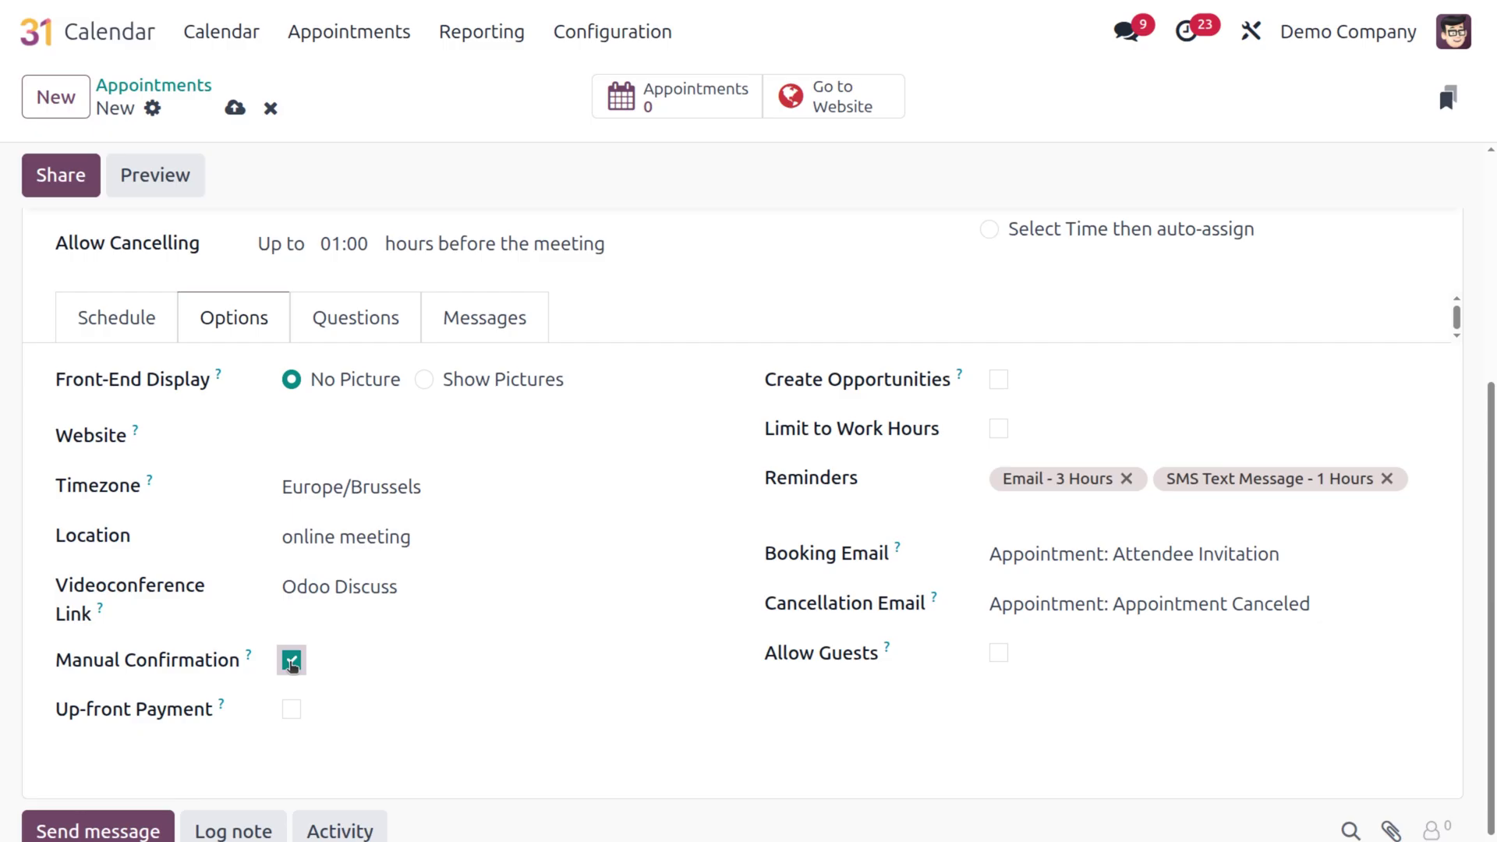
click(291, 662)
mouse_move(900, 552)
mouse_move(929, 609)
Show the Questions tab, whose question list is still empty
scroll(655, 554, up, 5)
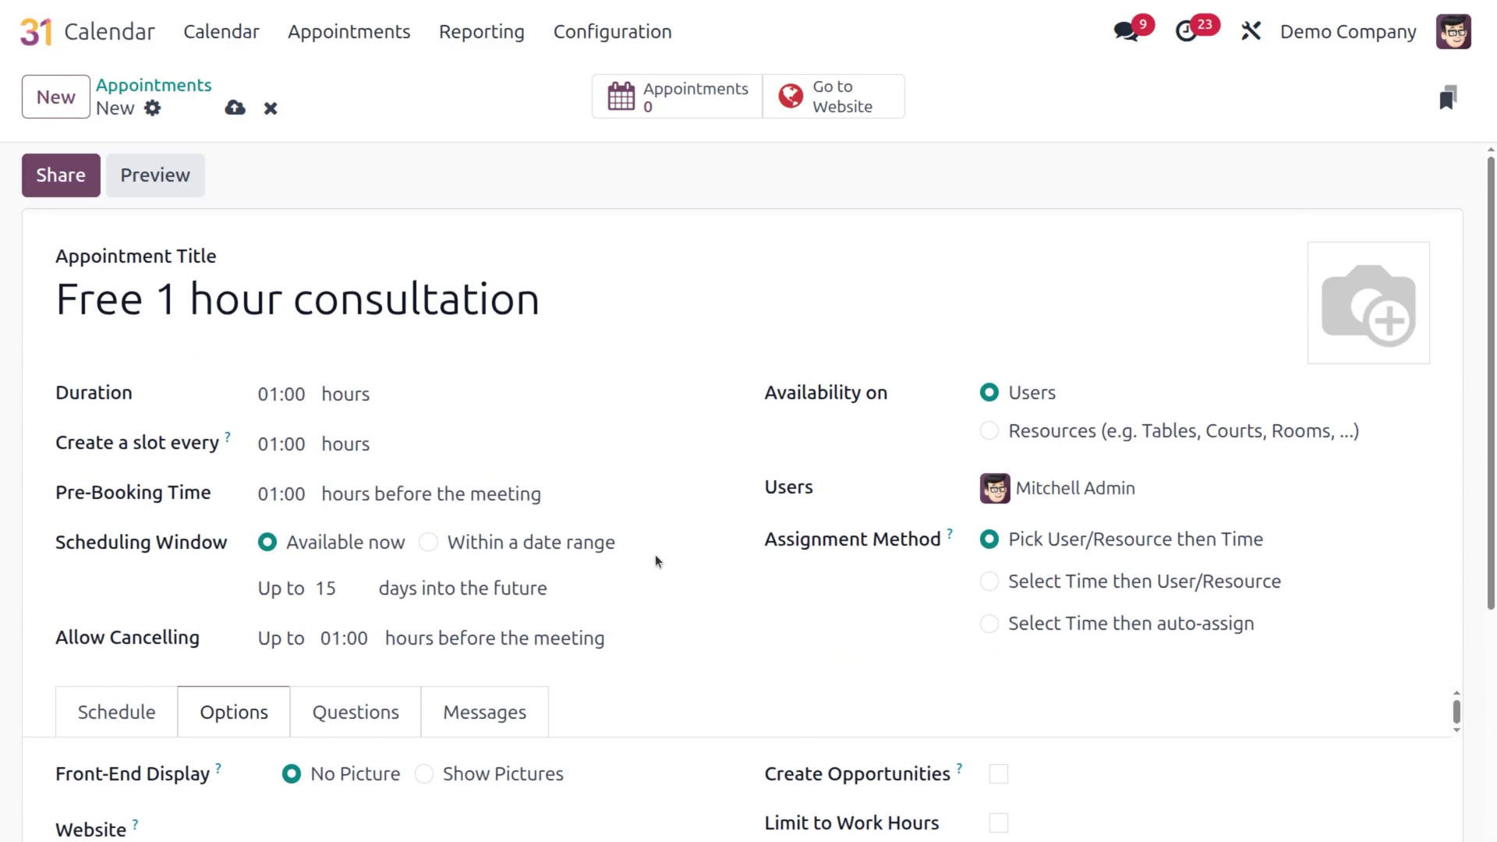
scroll(655, 560, down, 5)
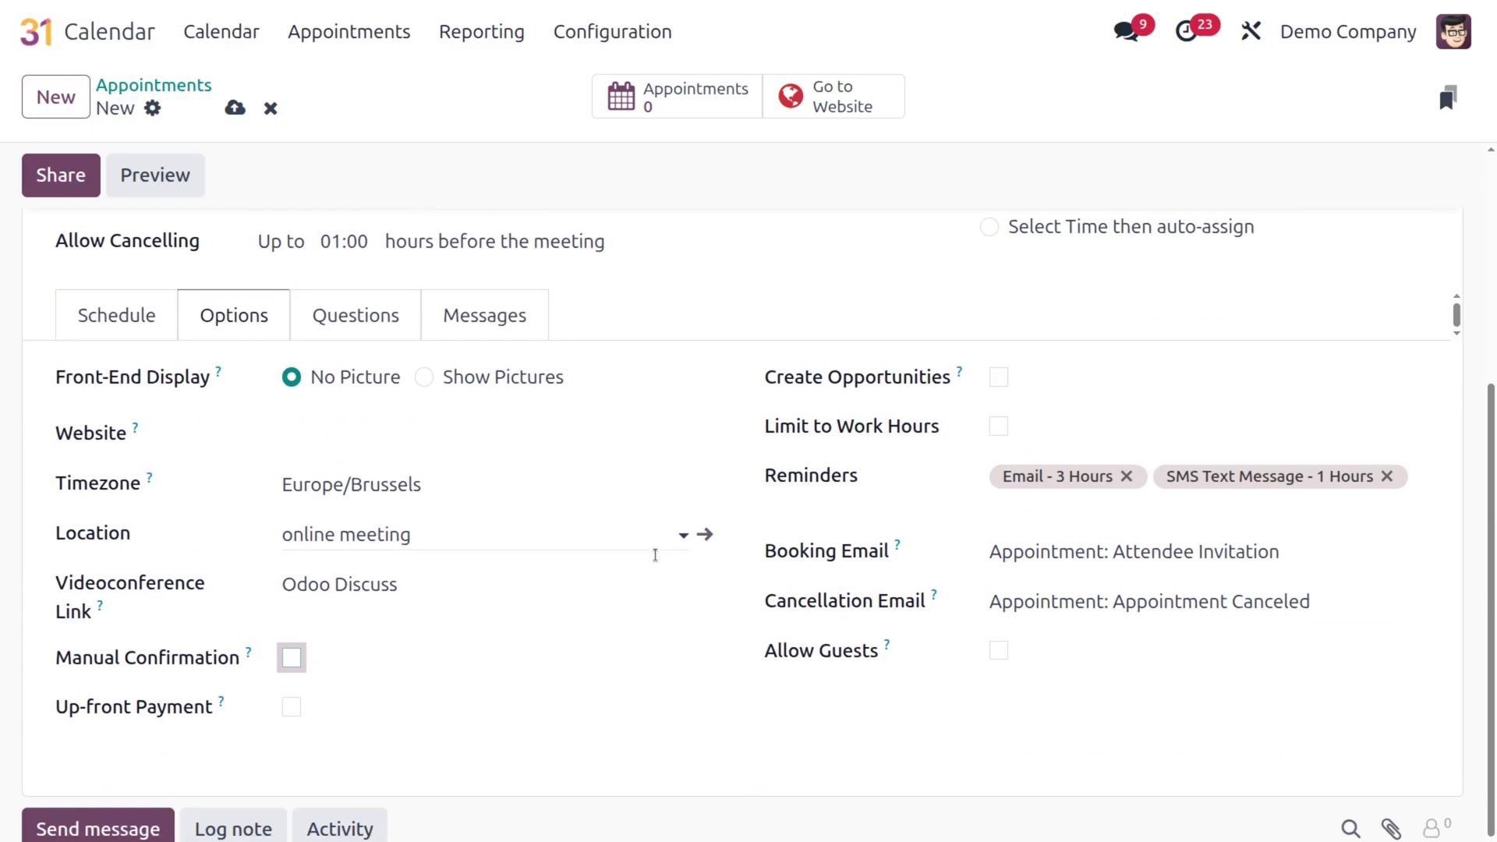
click(349, 322)
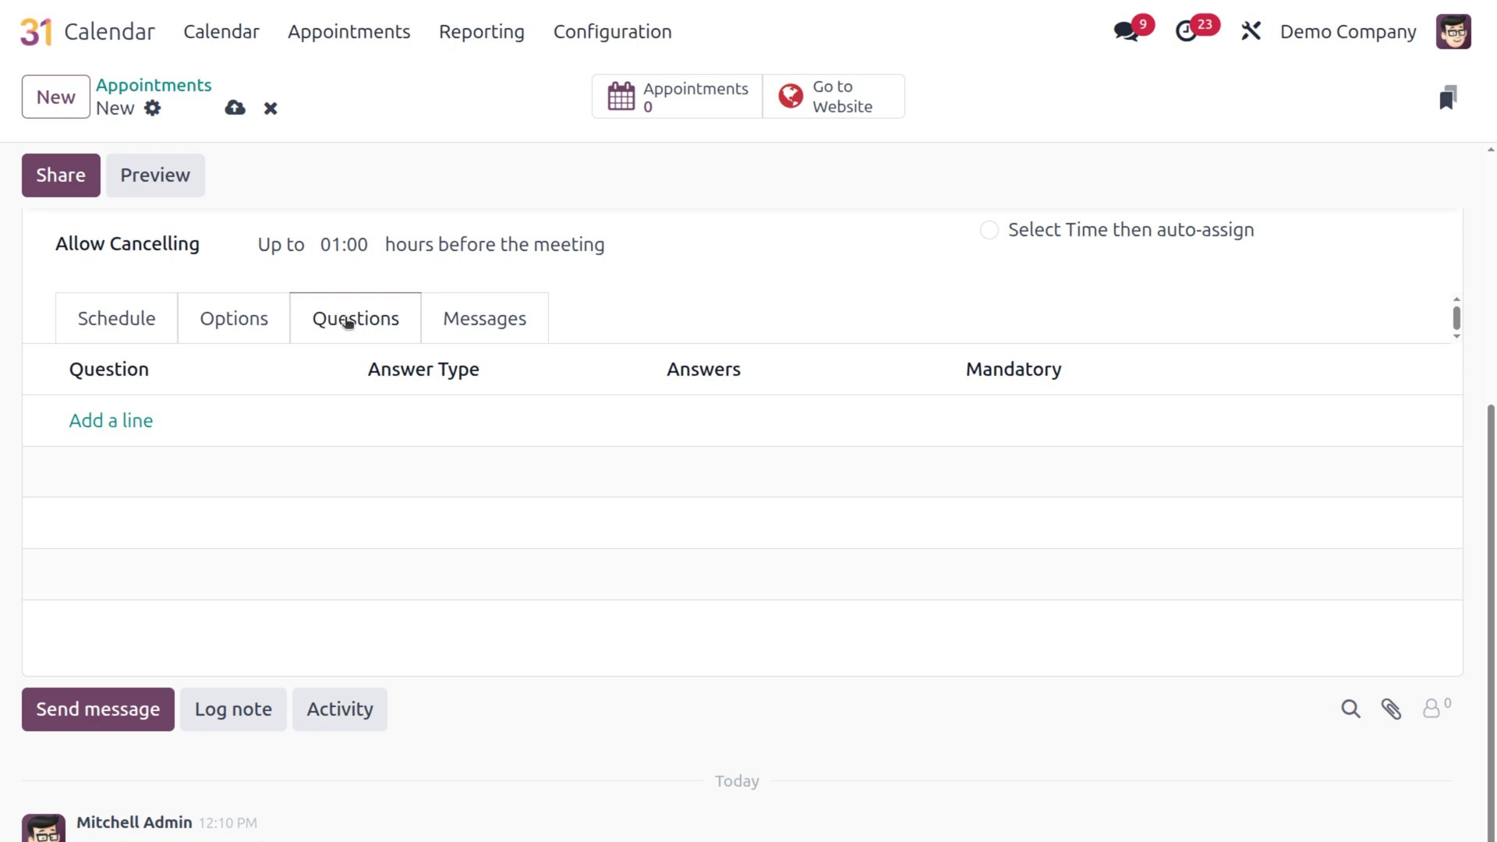
Add the single-line question 'what would you like to discuss?', then view the Messages section
click(96, 420)
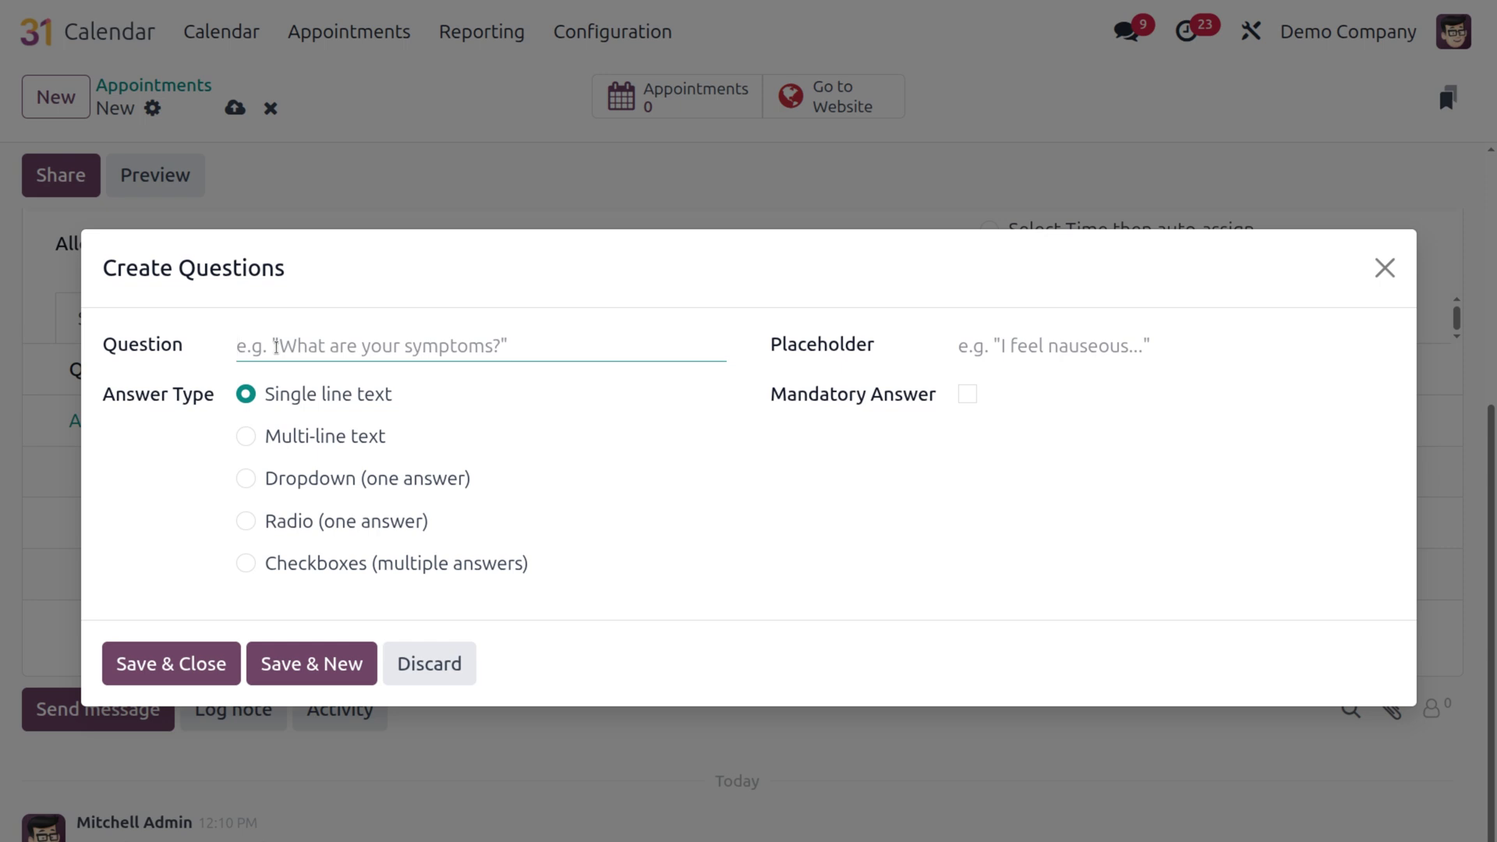
text(what would you like to discuss?)
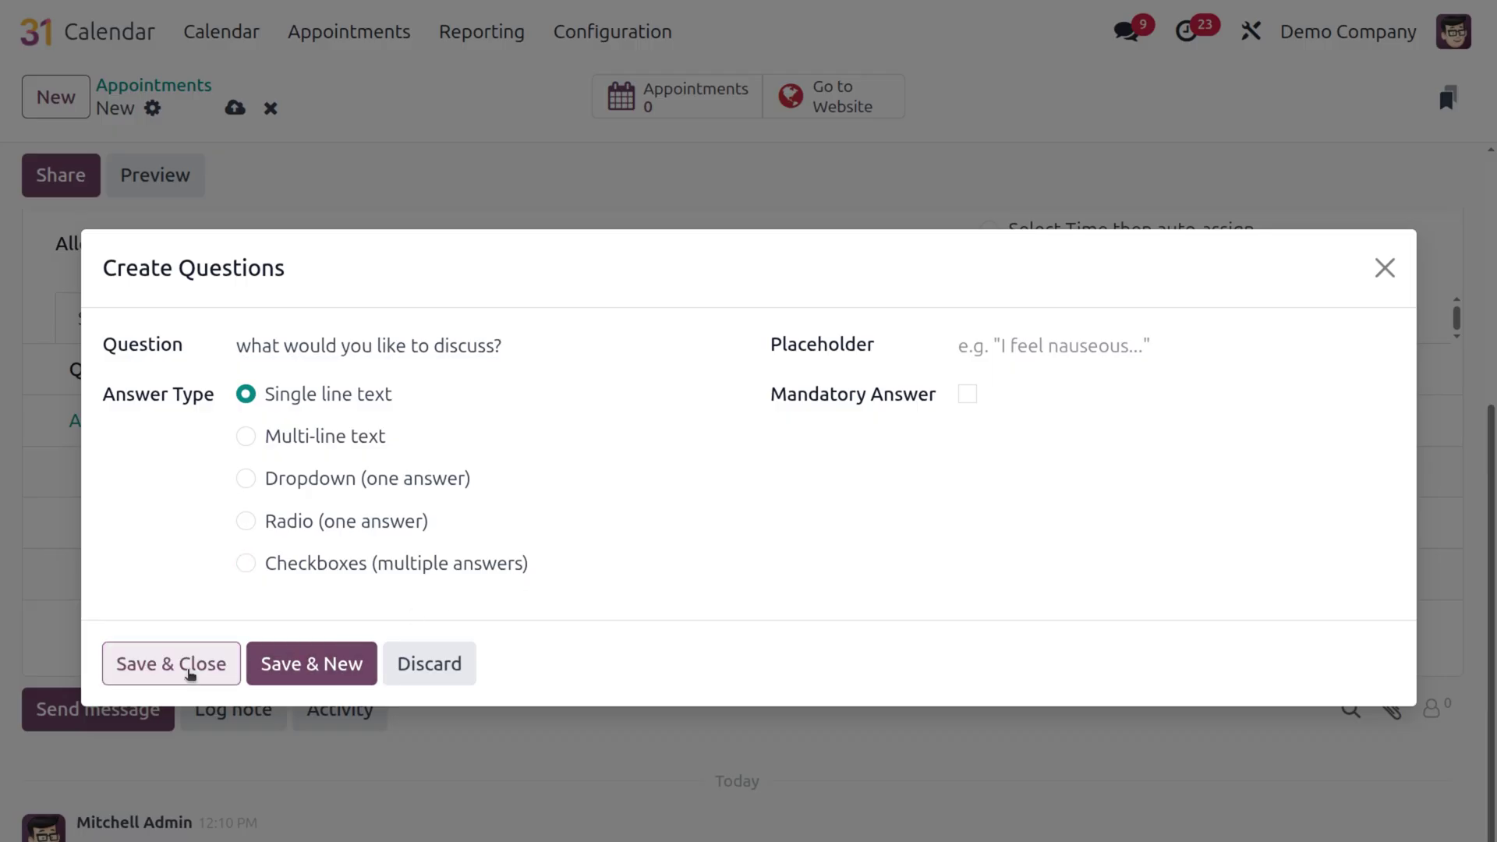
click(198, 672)
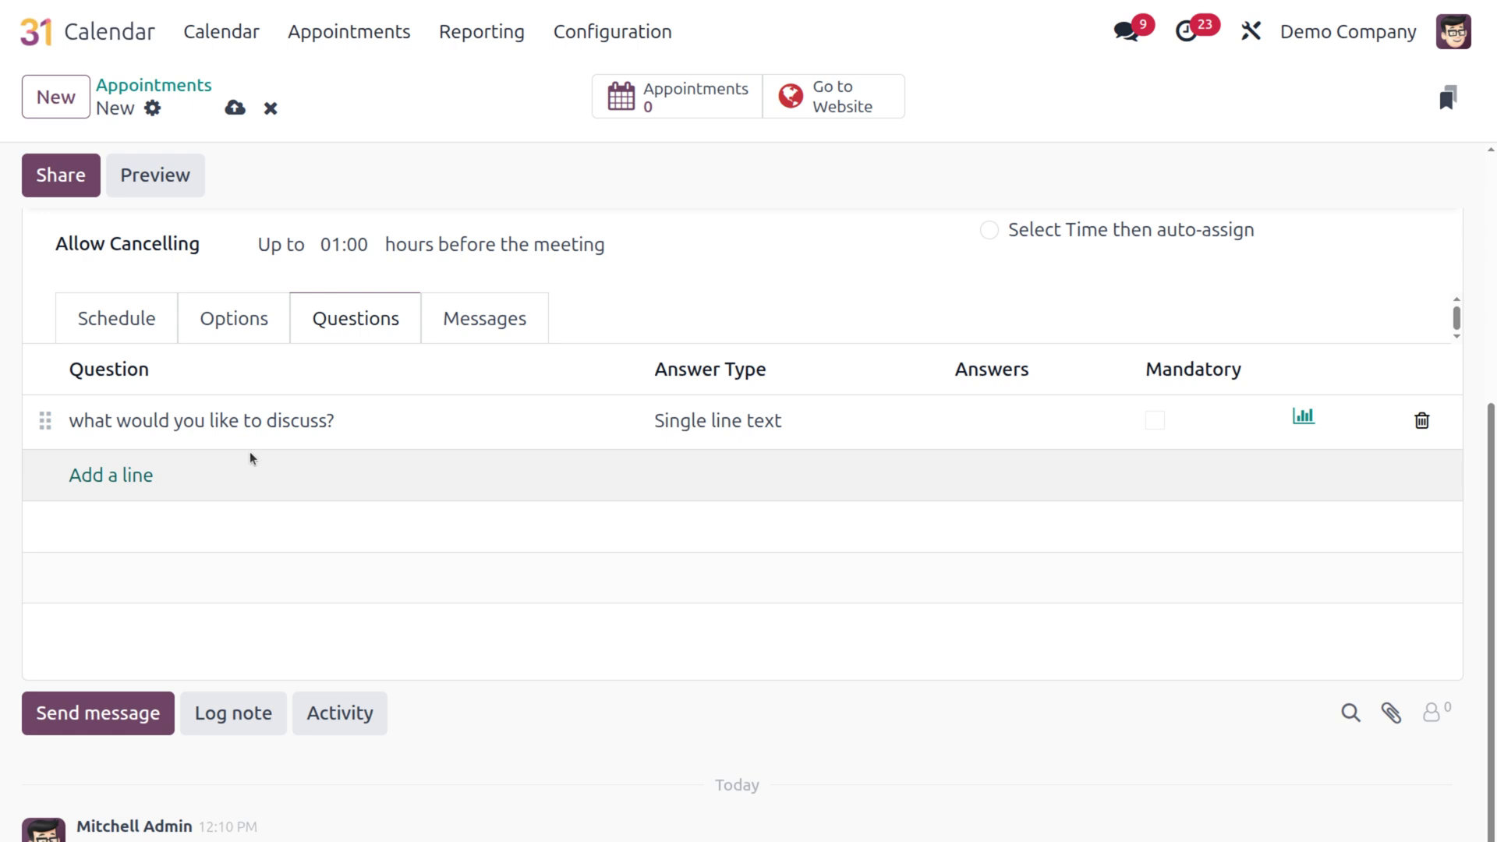
click(501, 324)
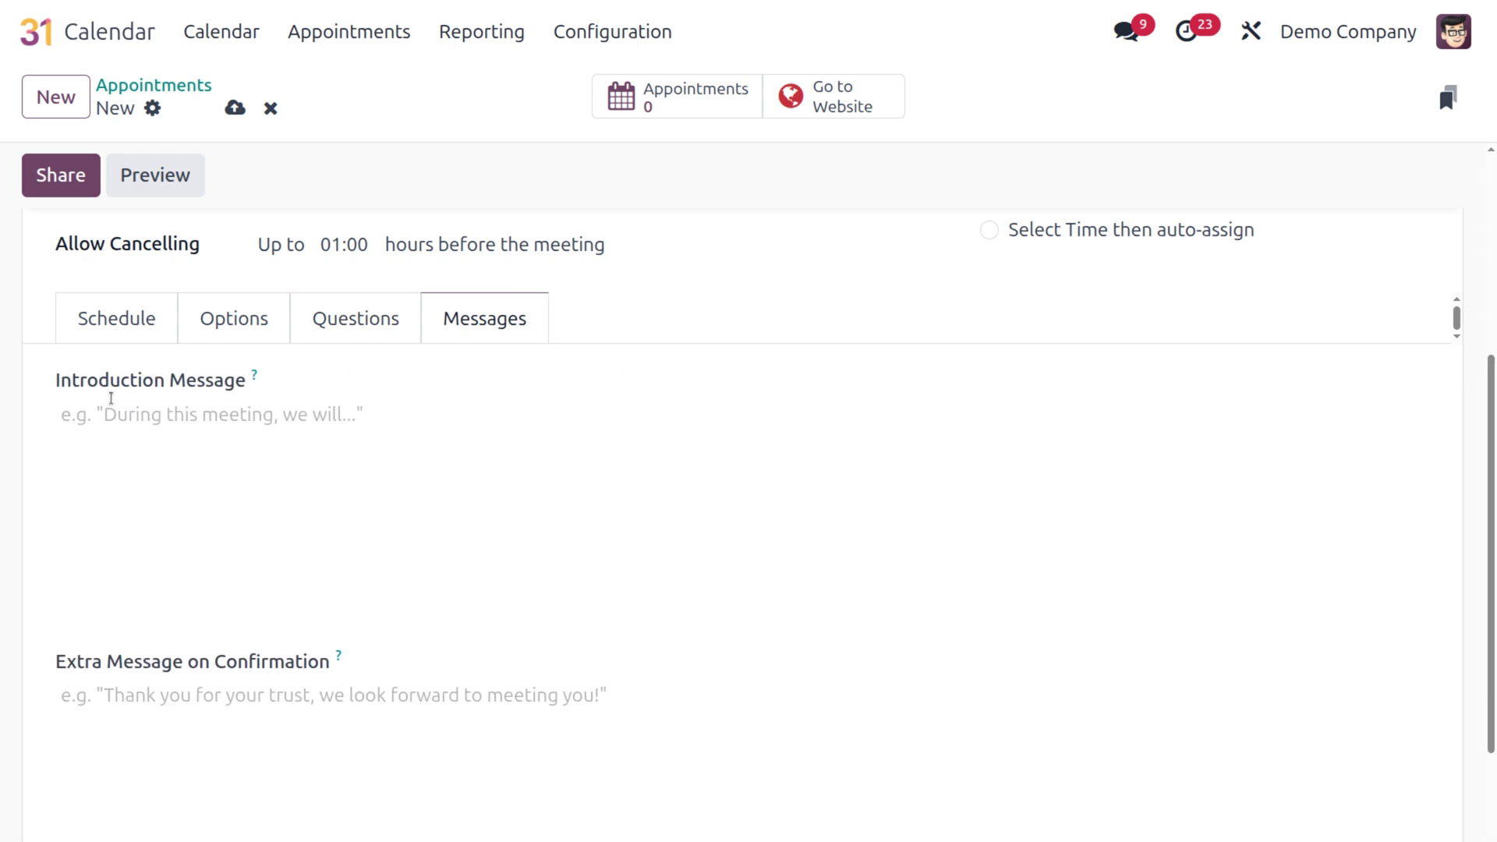
mouse_move(259, 382)
scroll(119, 675, down, 4)
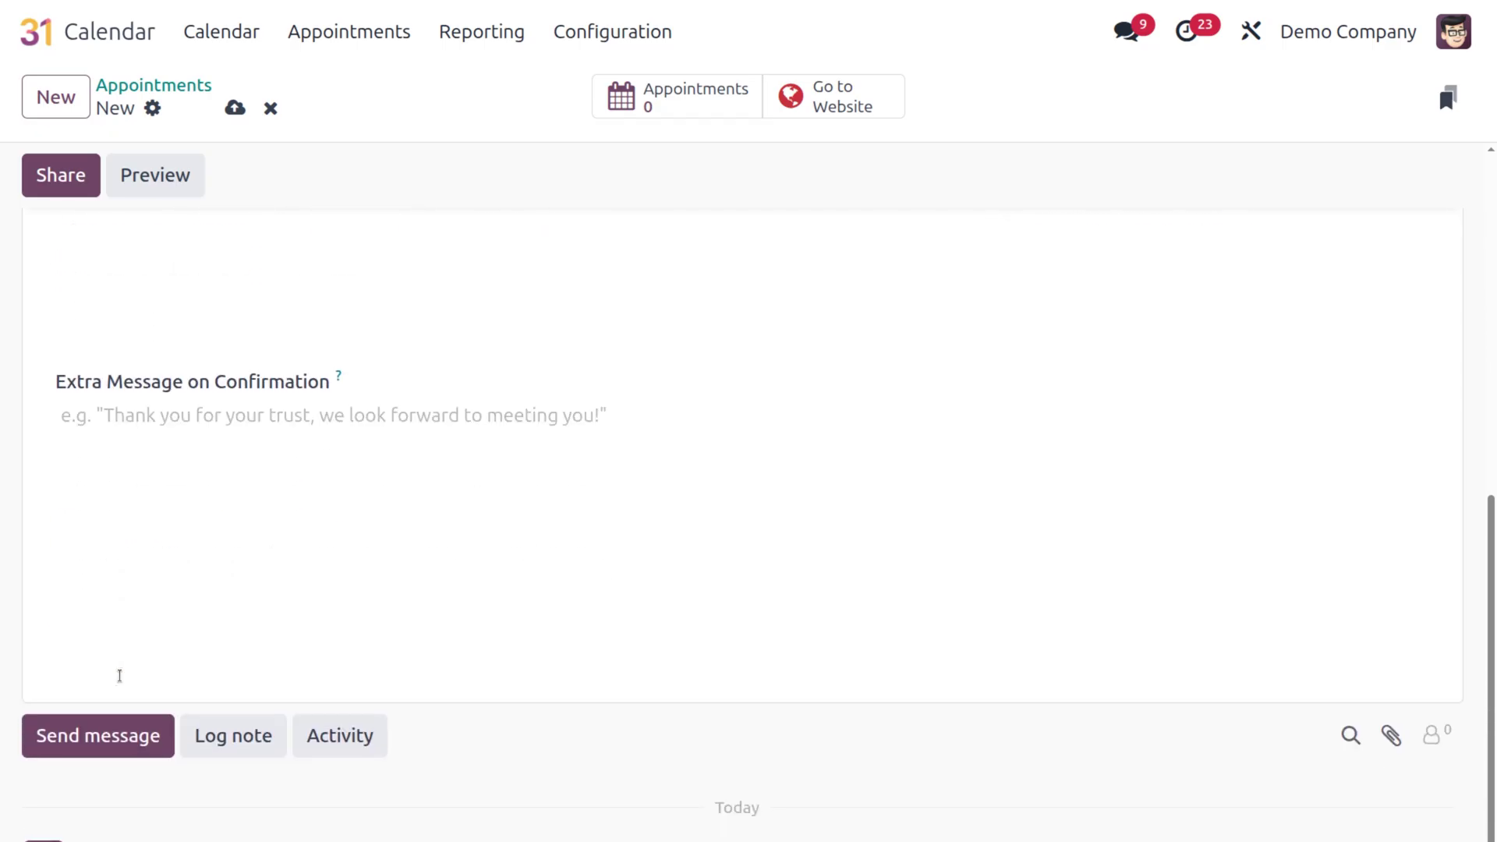
mouse_move(338, 381)
scroll(212, 425, up, 5)
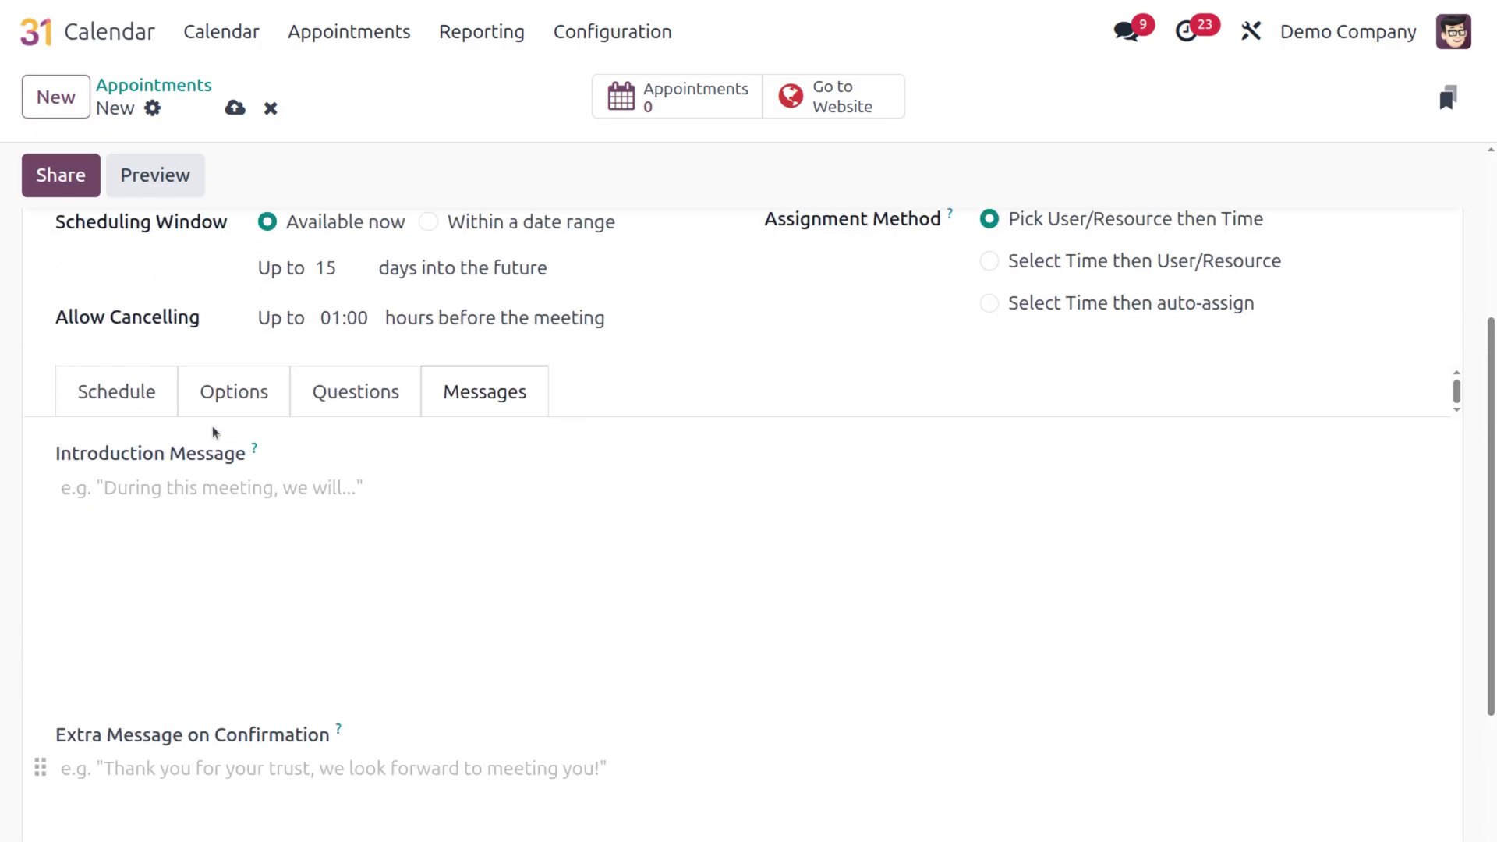
scroll(214, 431, up, 4)
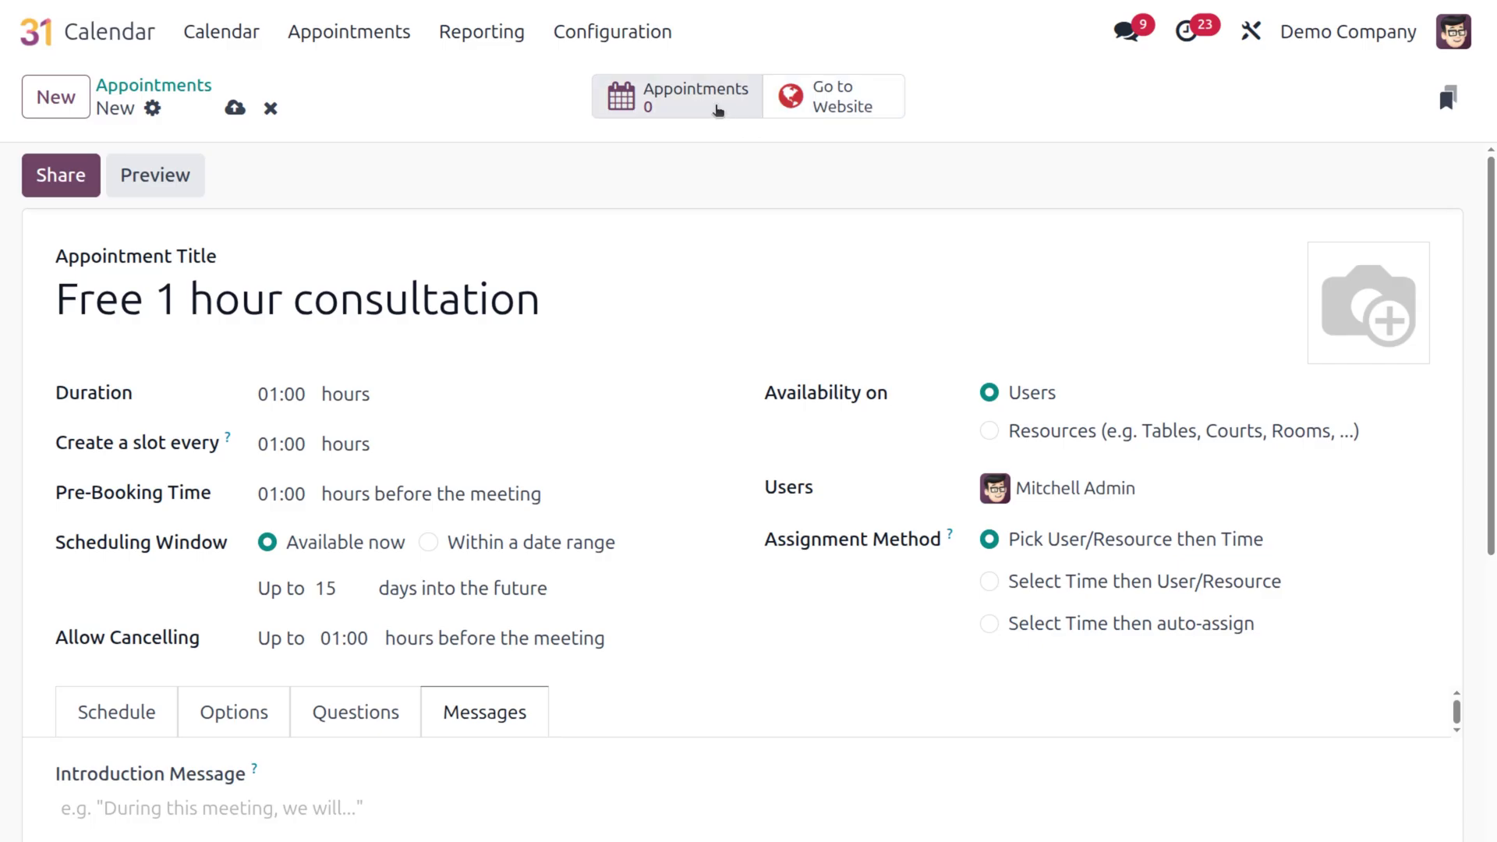
Save the Free 1 hour consultation type and check that its Staff Bookings show 0 appointments
click(235, 108)
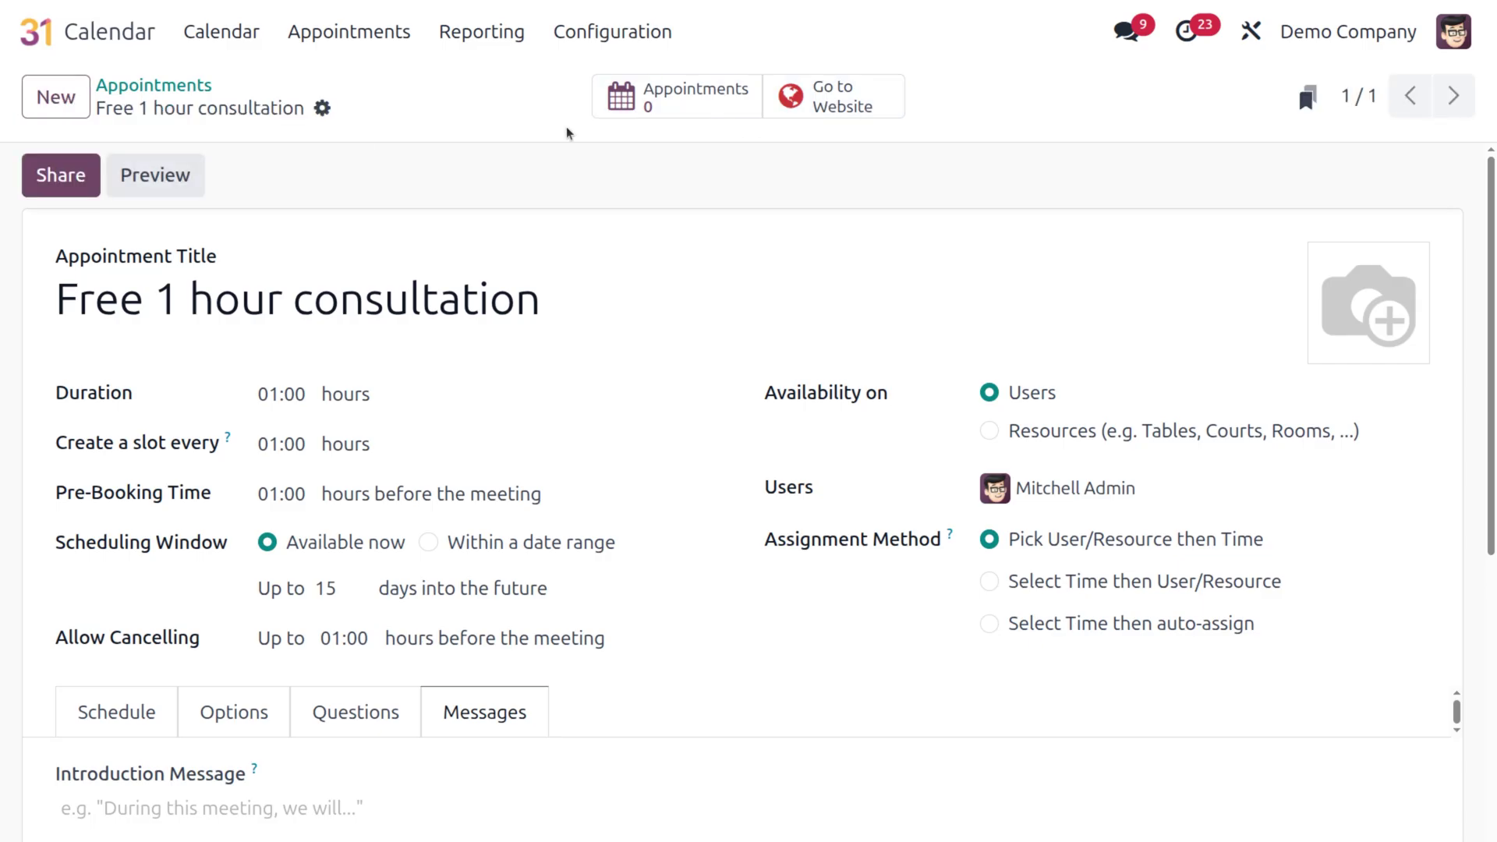
click(667, 102)
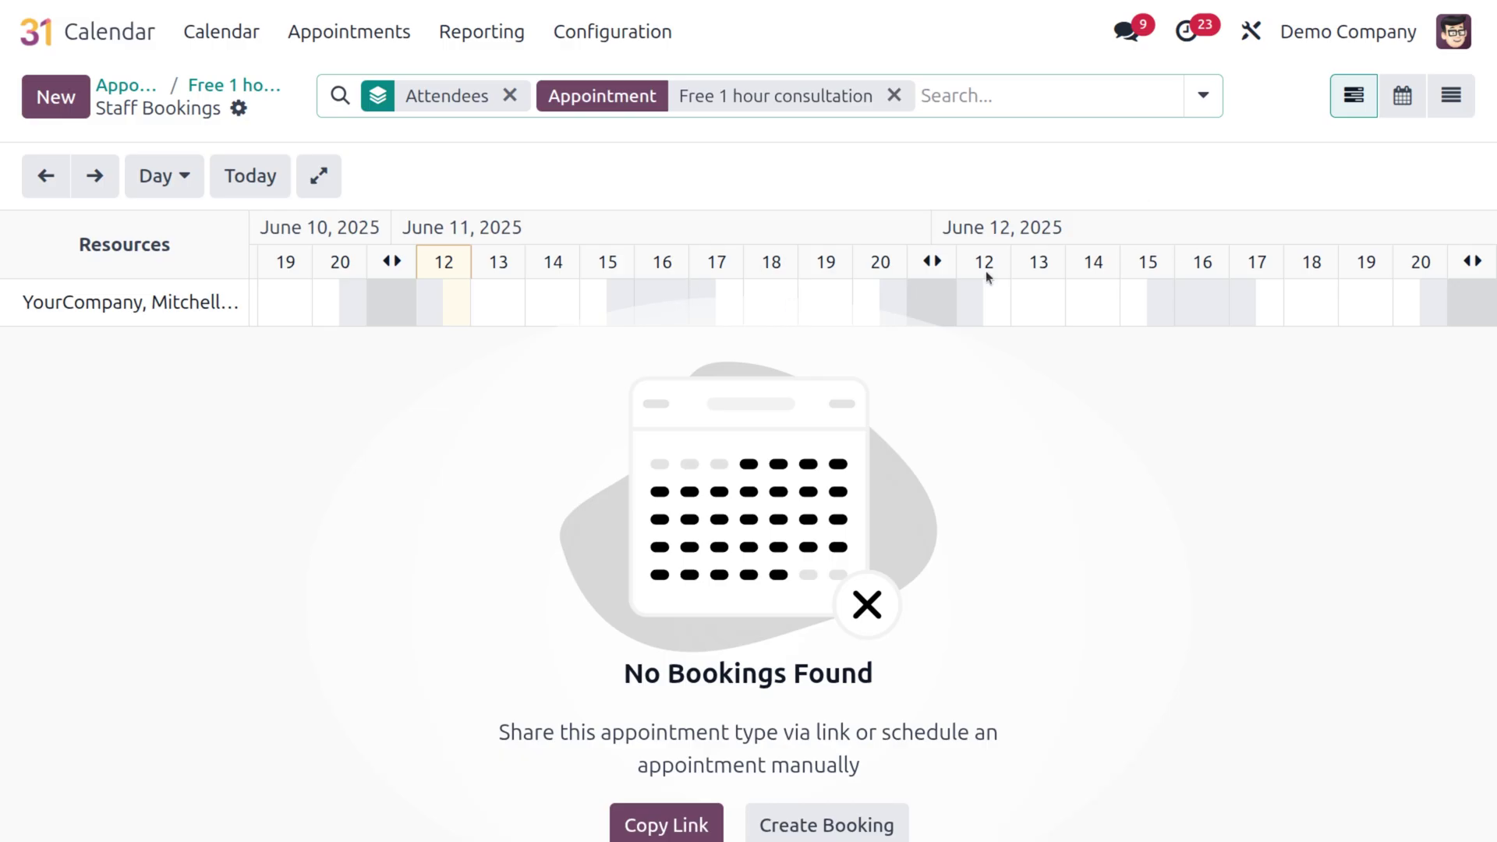
scroll(479, 295, left, 5)
scroll(479, 298, left, 5)
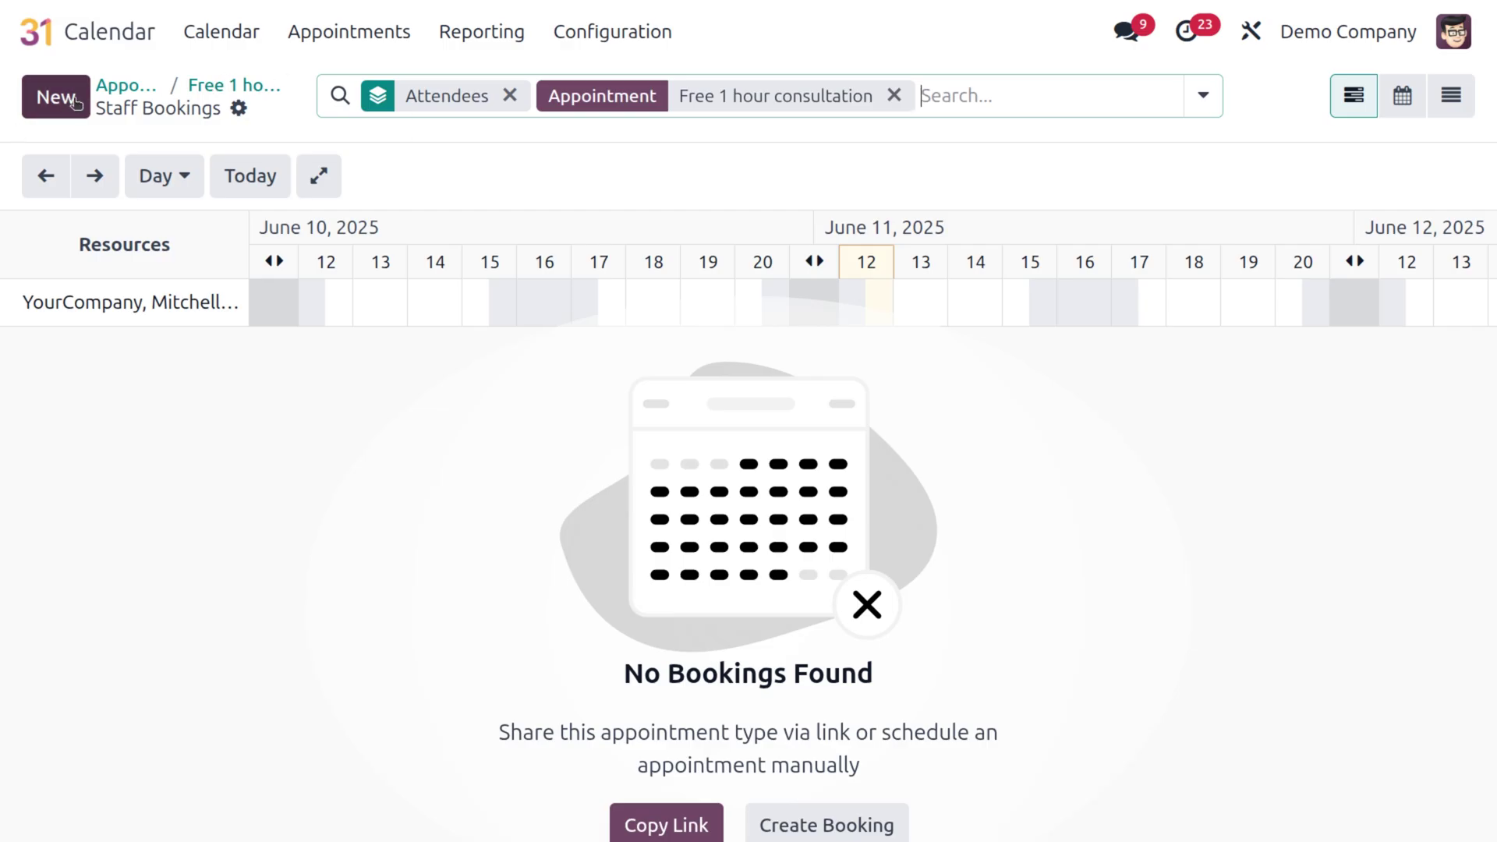
click(236, 88)
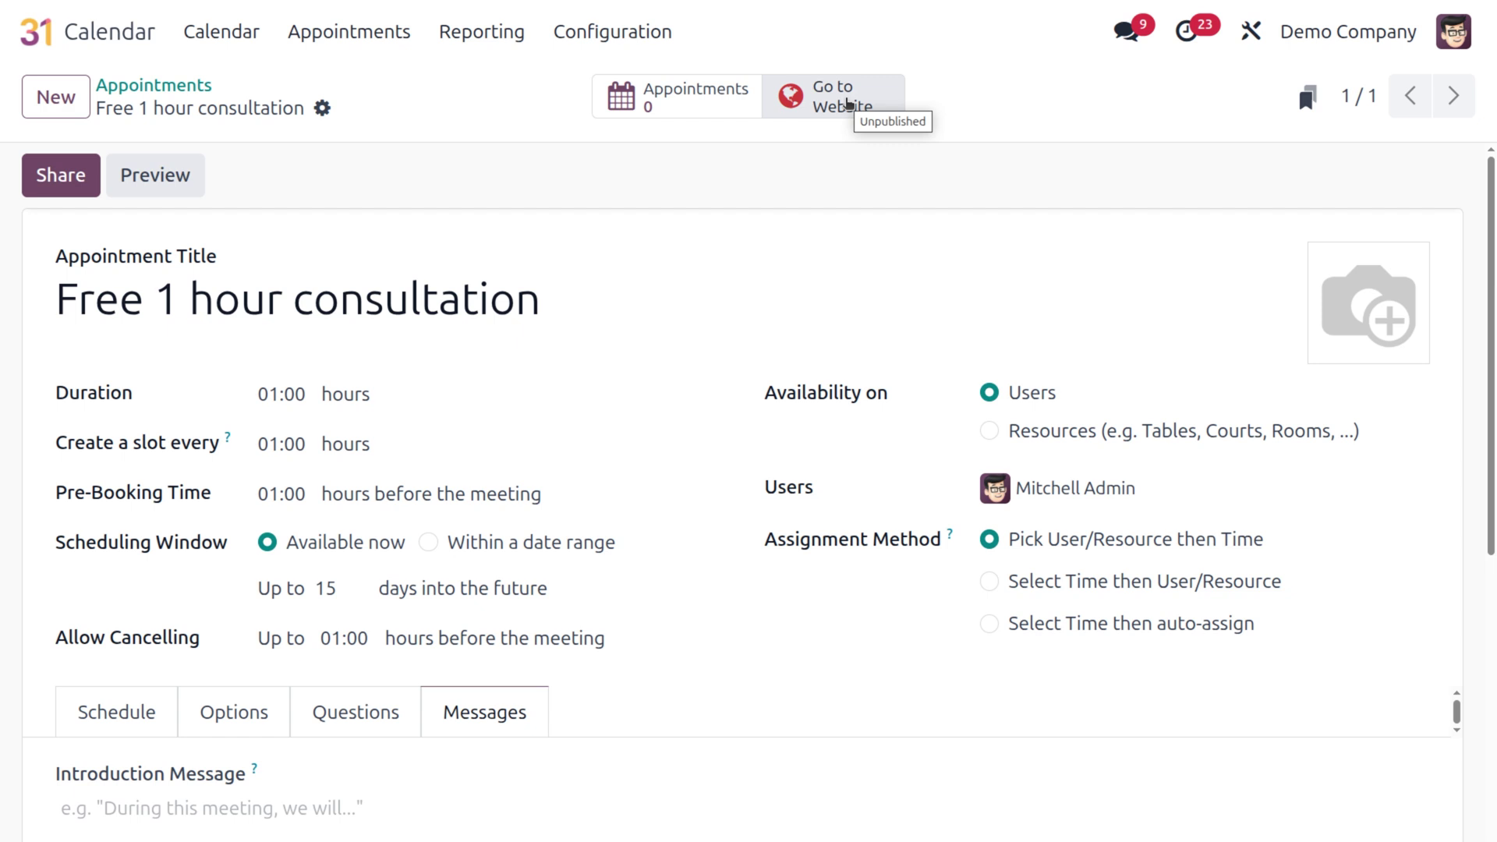
Publish the Free 1 hour consultation booking page on the website and show its June 2025 time slots
click(848, 104)
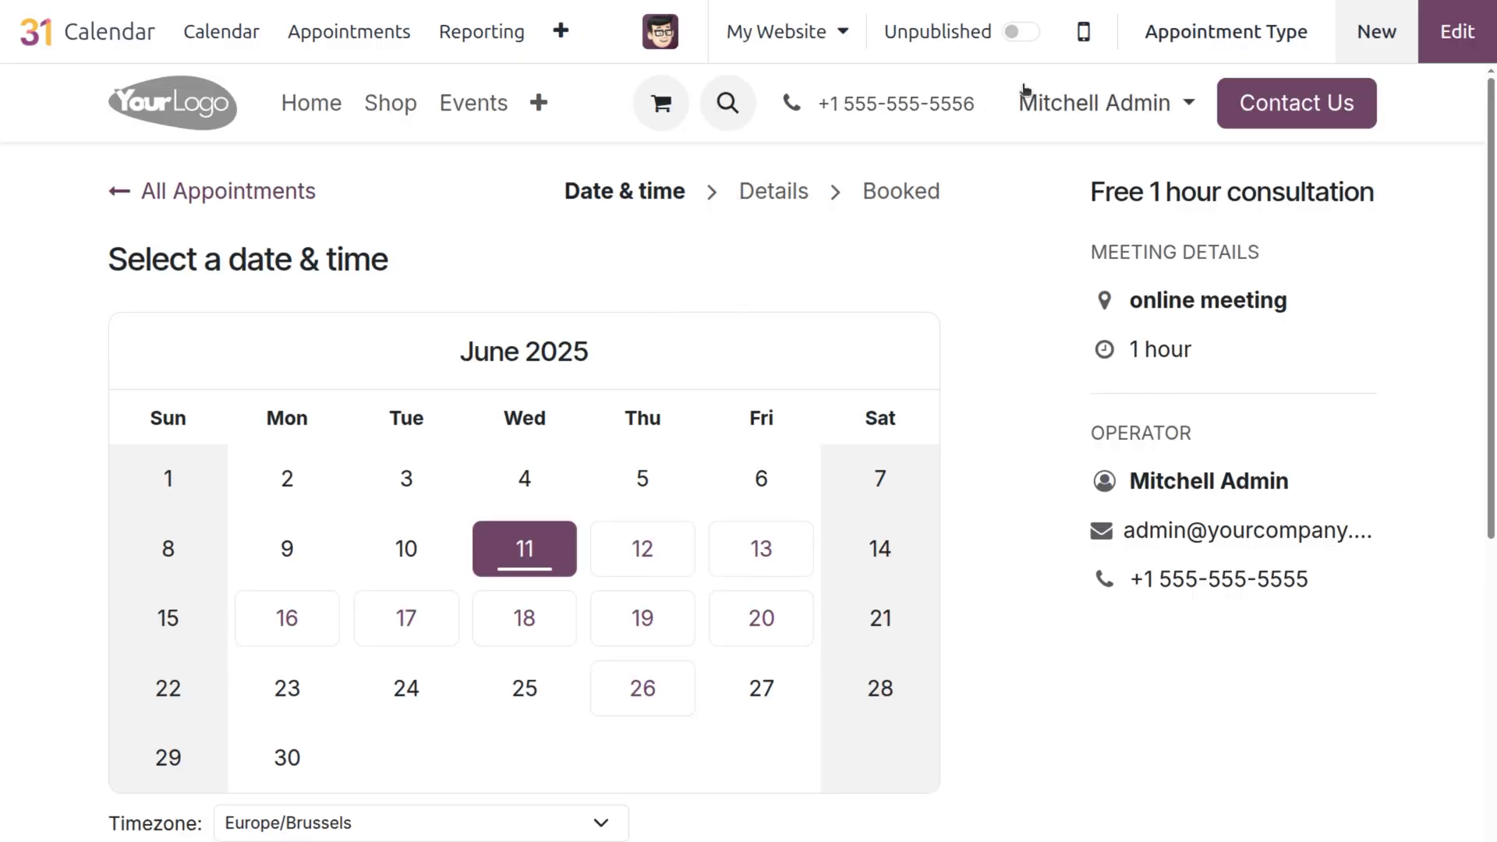
click(1023, 32)
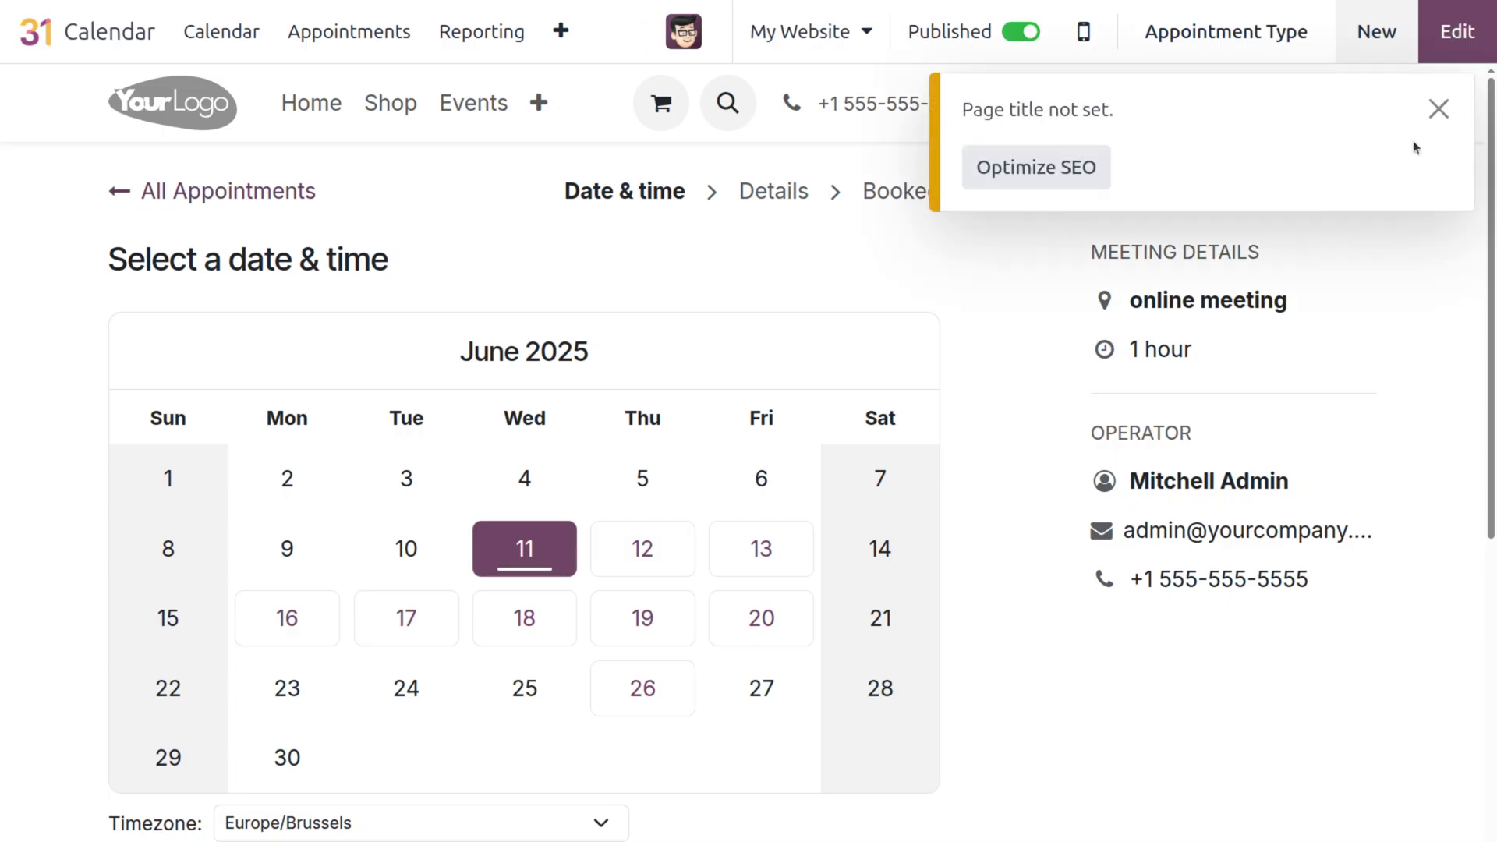
click(1439, 108)
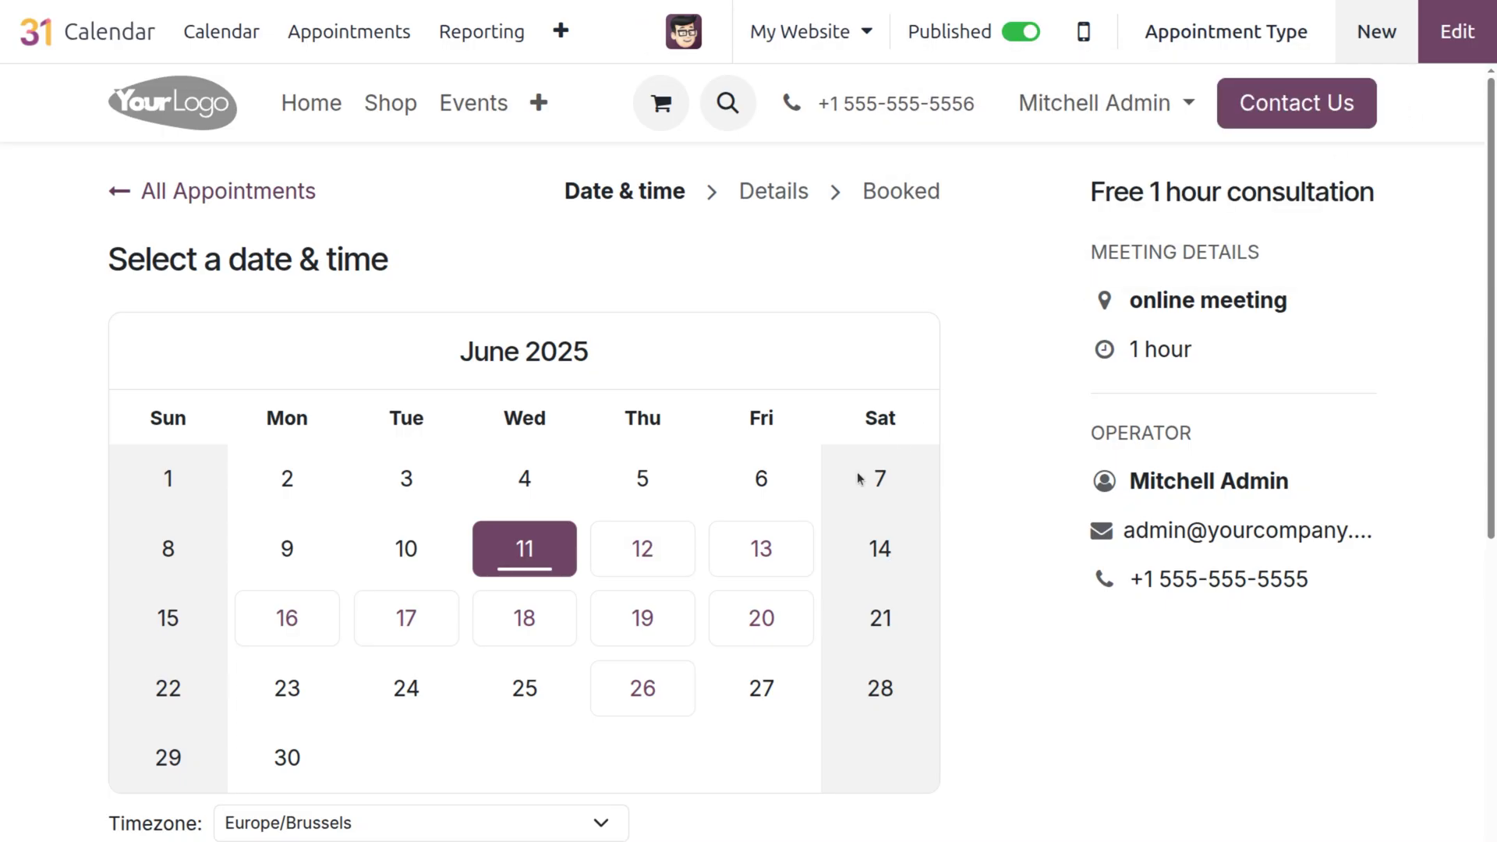
scroll(651, 665, down, 1)
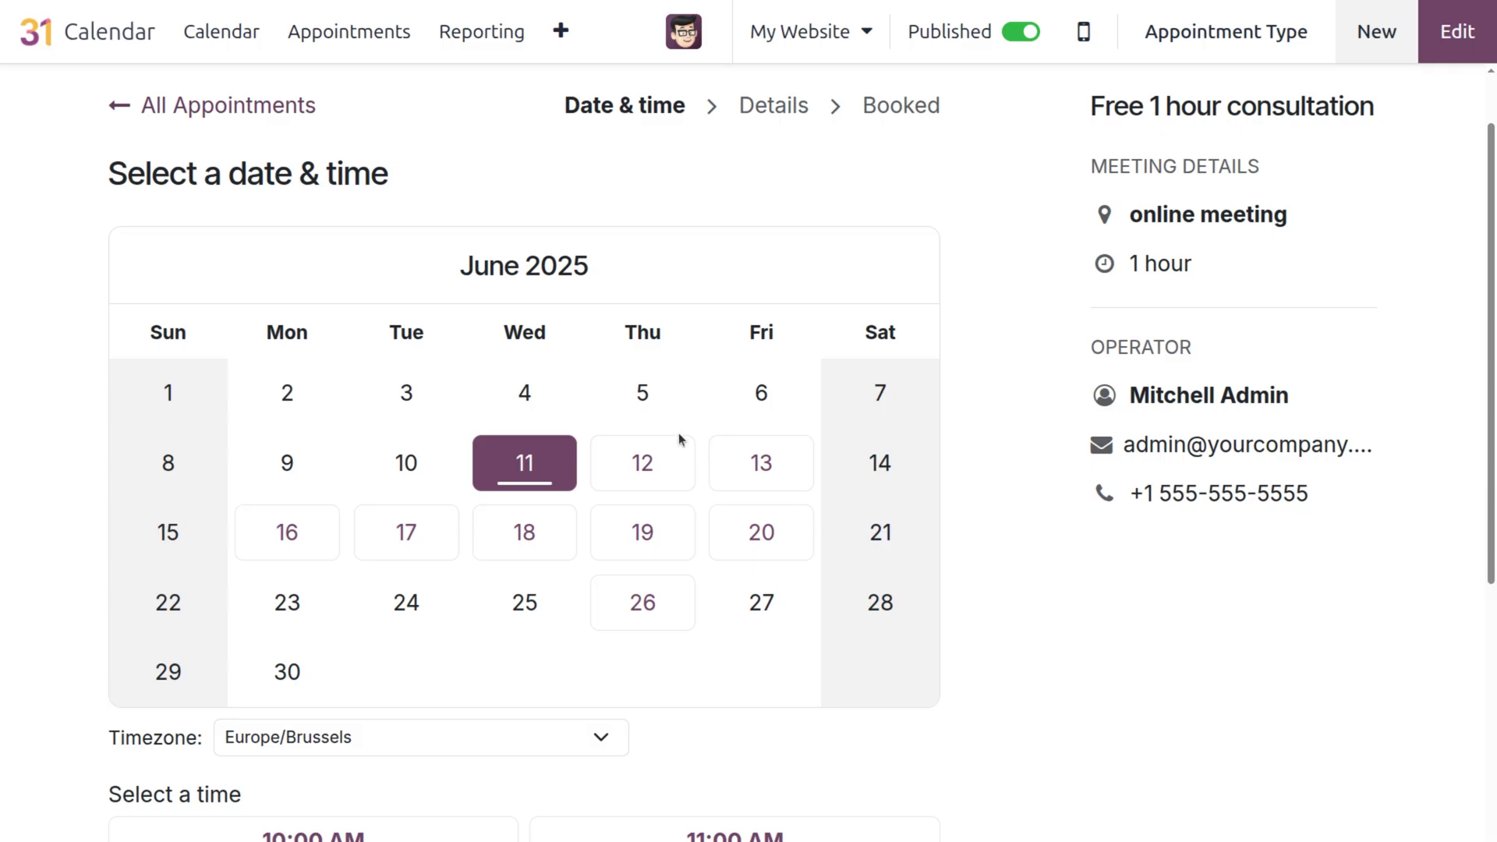
Choose Friday June 13, 2025 at 9:00 AM and select the prefilled Full name field
click(738, 465)
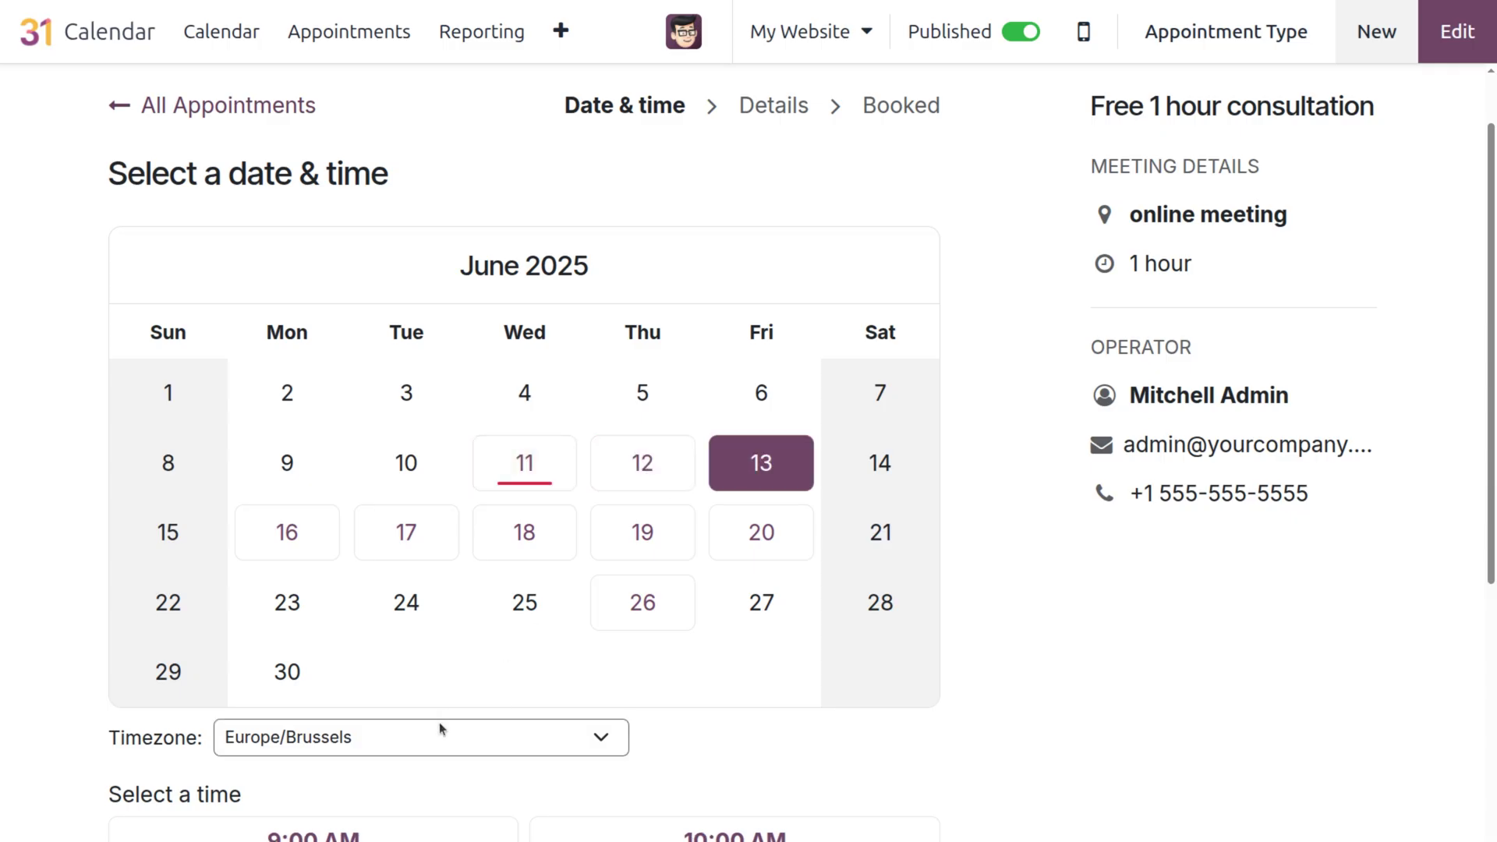
scroll(438, 722, down, 3)
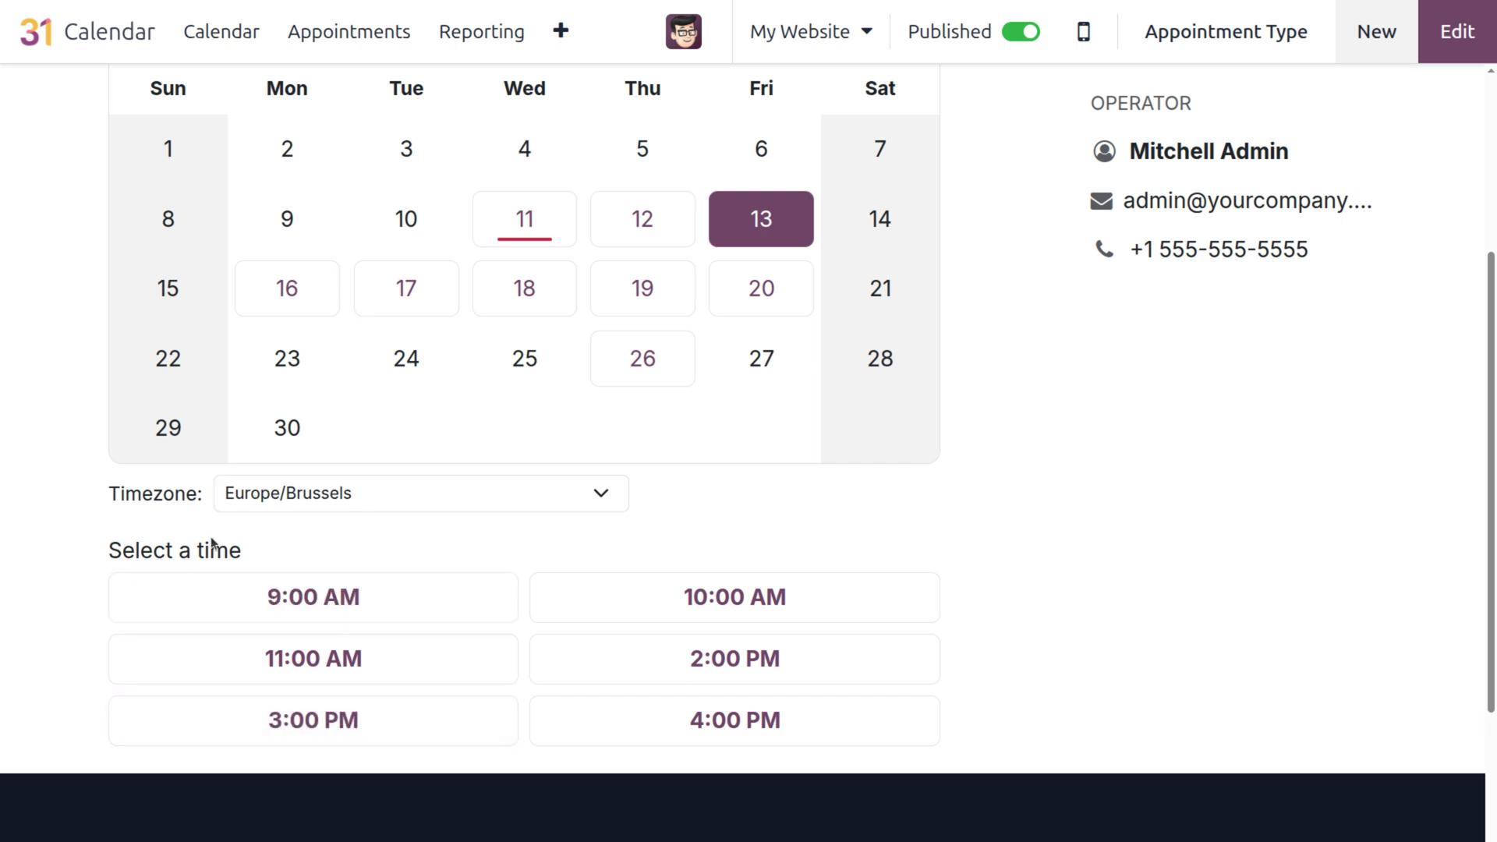
click(451, 602)
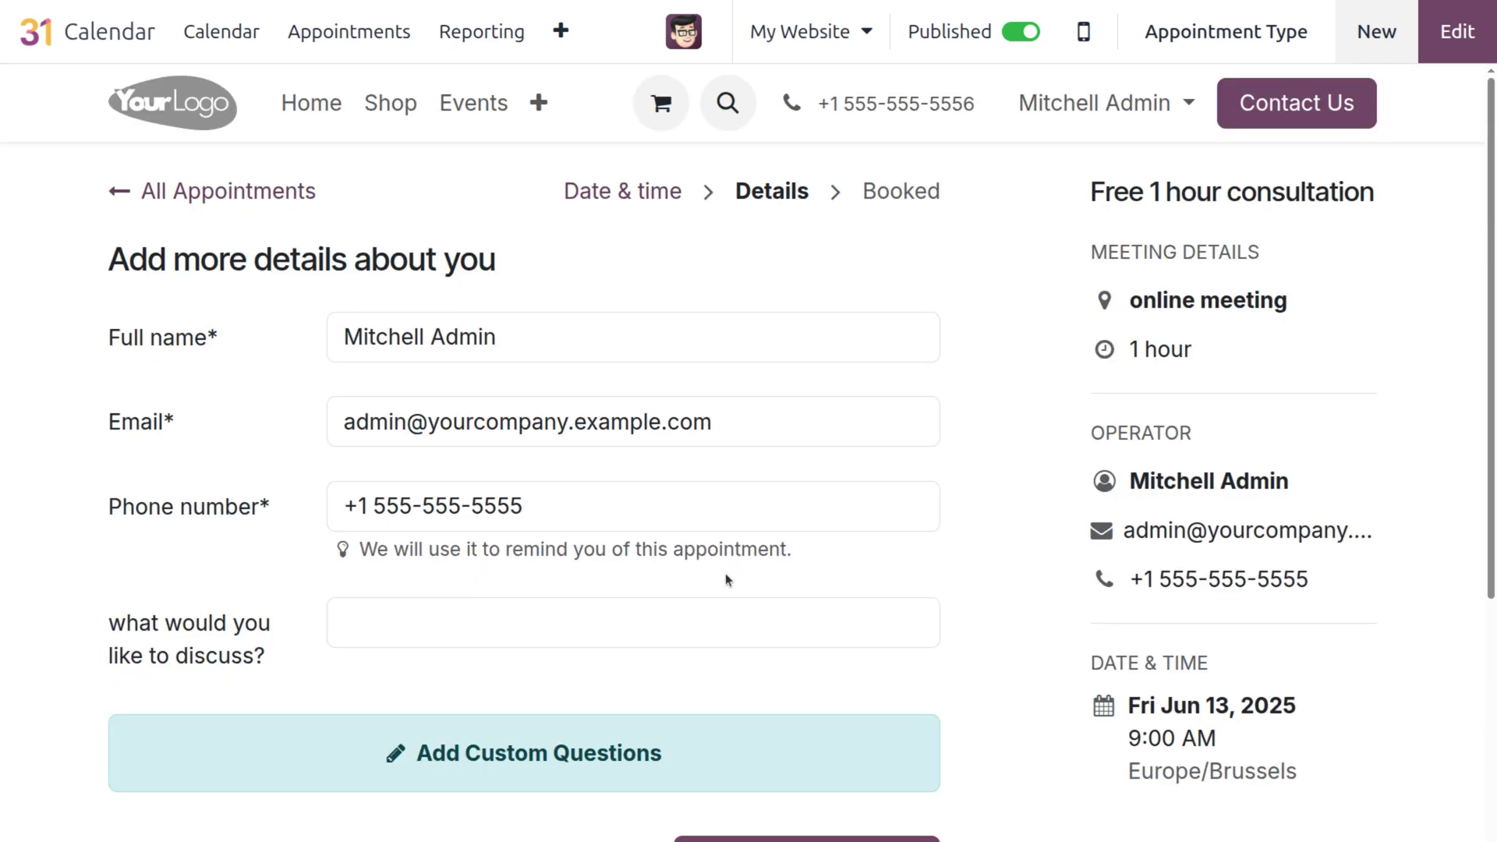
click(518, 341)
Replace the full name with the client's name and confirm the June 13, 9:00 AM booking
key(BackSpace)
key(BackSpace)
key(BackSpace)
key(BackSpace)
key(BackSpace)
key(BackSpace)
key(BackSpace)
key(BackSpace)
key(BackSpace)
key(BackSpace)
key(BackSpace)
key(BackSpace)
key(BackSpace)
key(BackSpace)
text(teena)
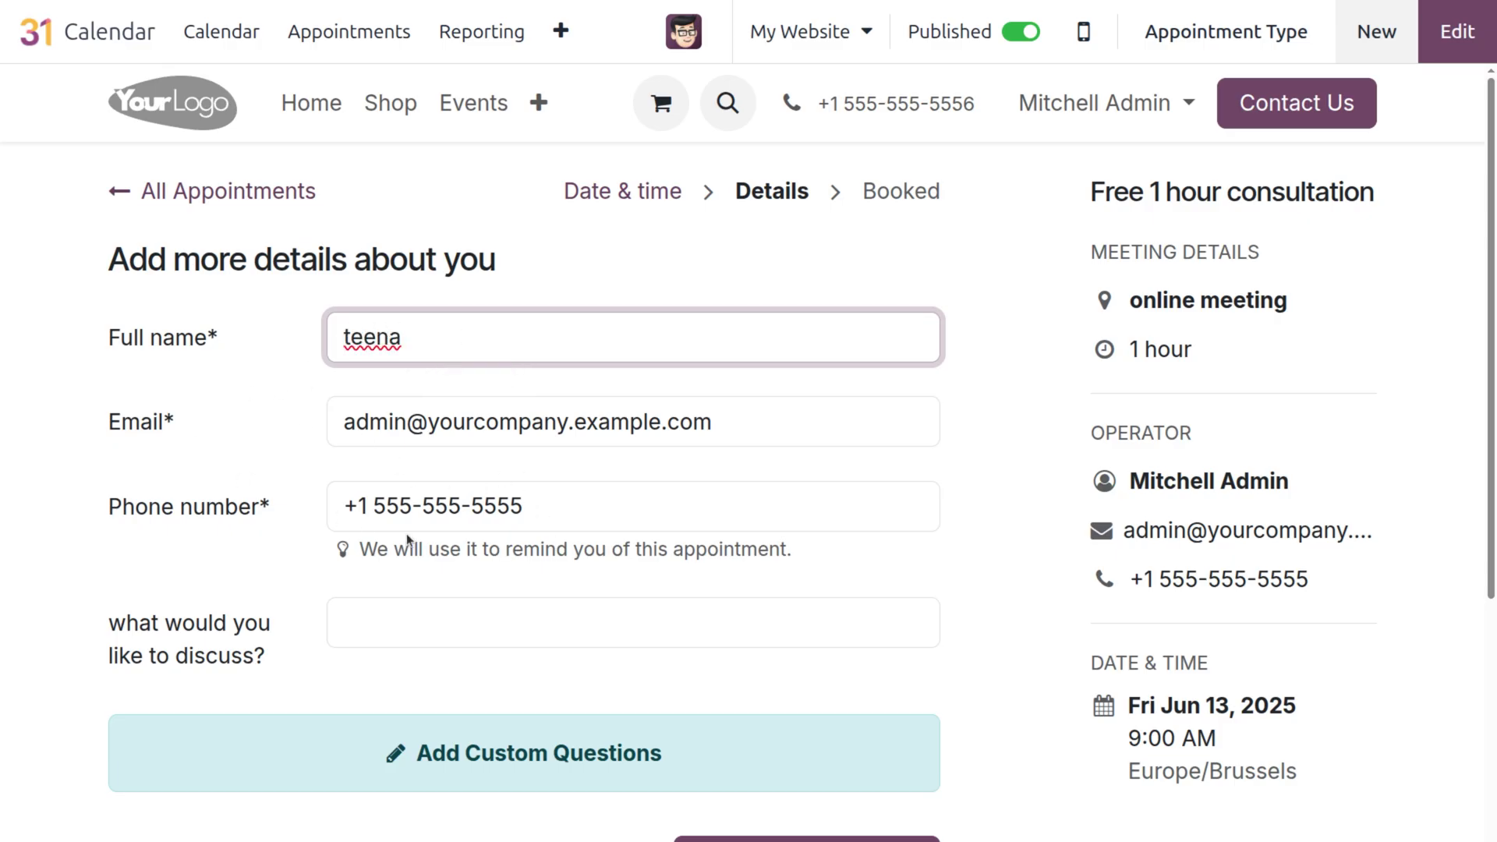
click(439, 618)
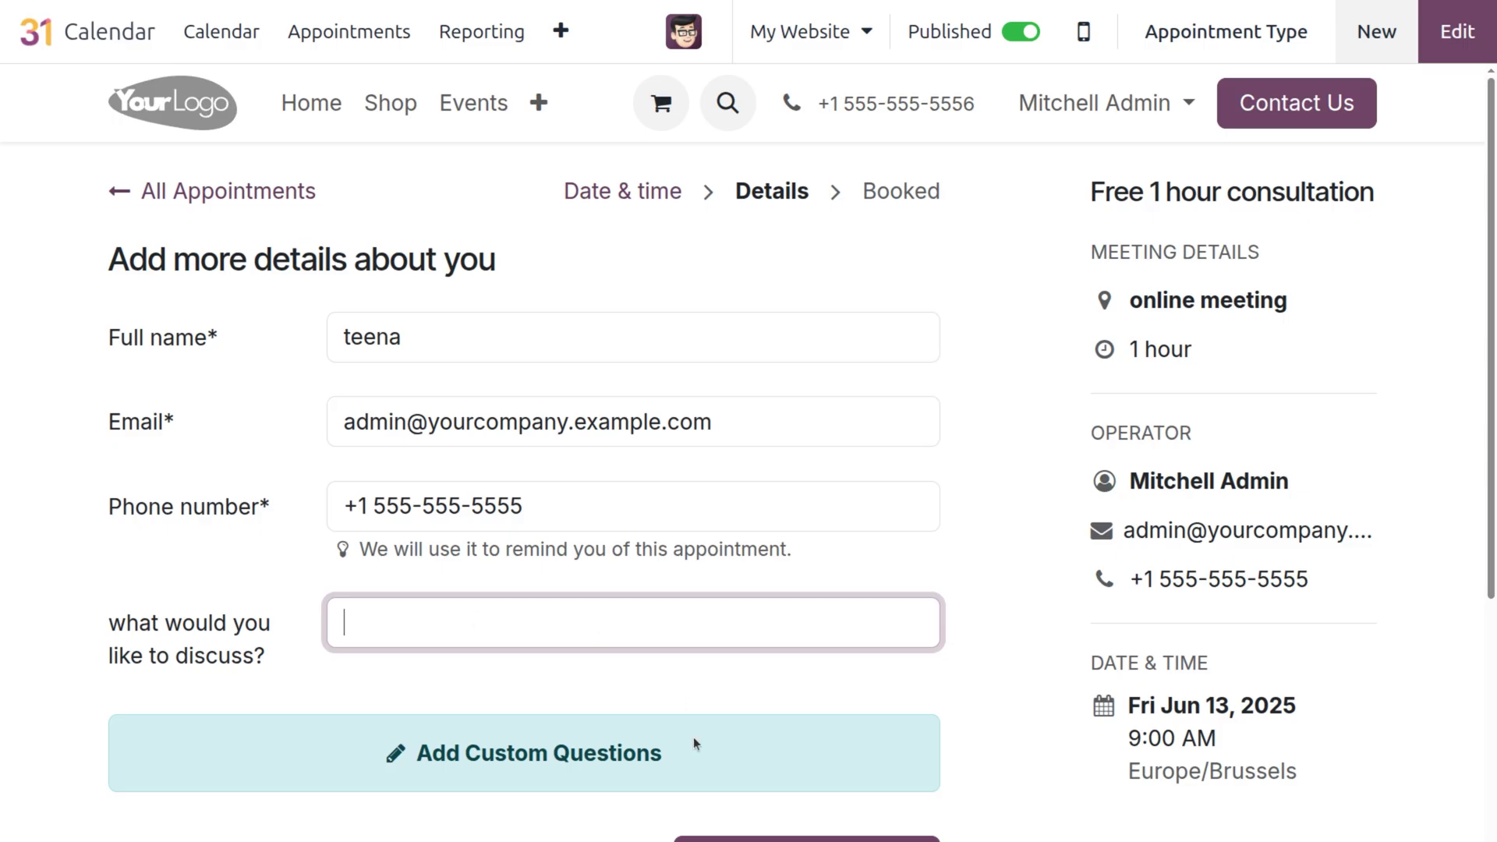
key(Tab)
key(Return)
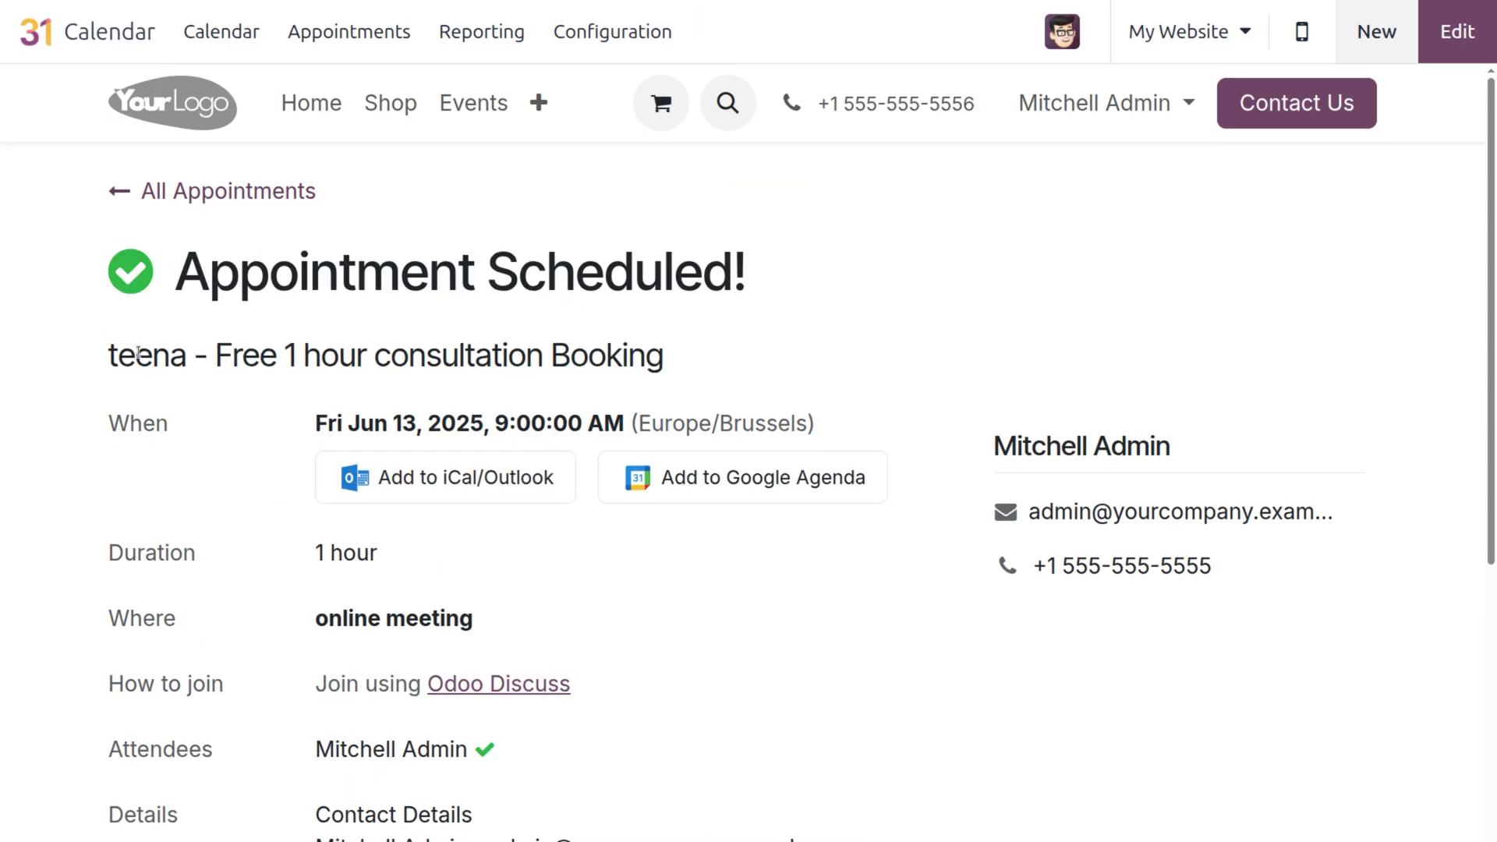
Return to the appointment types, where Free 1 hour consultation shows 1 upcoming meeting, and open its bookings
scroll(453, 385, down, 5)
scroll(452, 385, up, 4)
scroll(456, 390, up, 1)
click(341, 28)
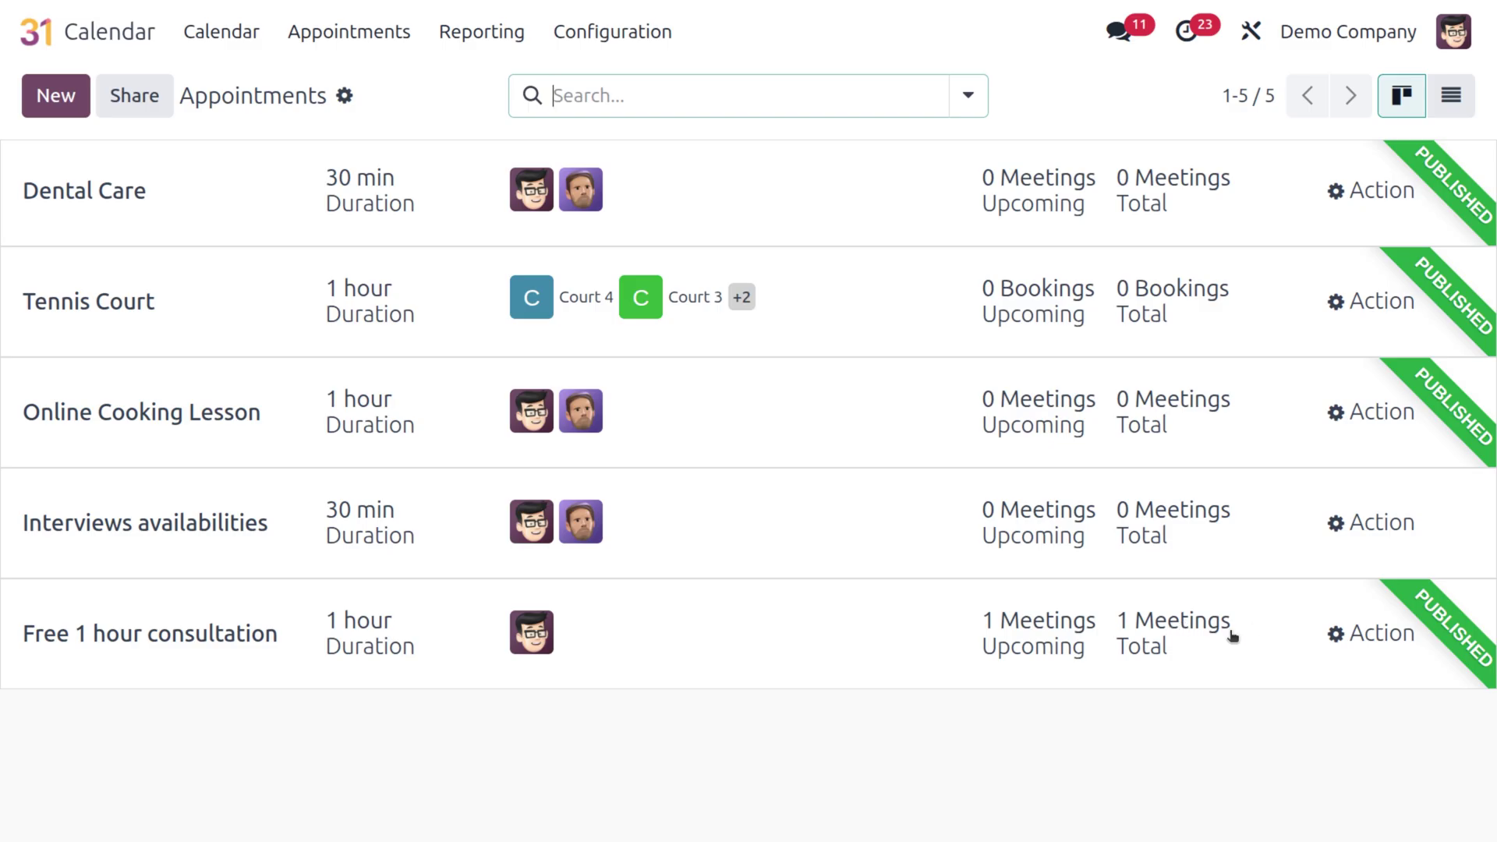
click(690, 671)
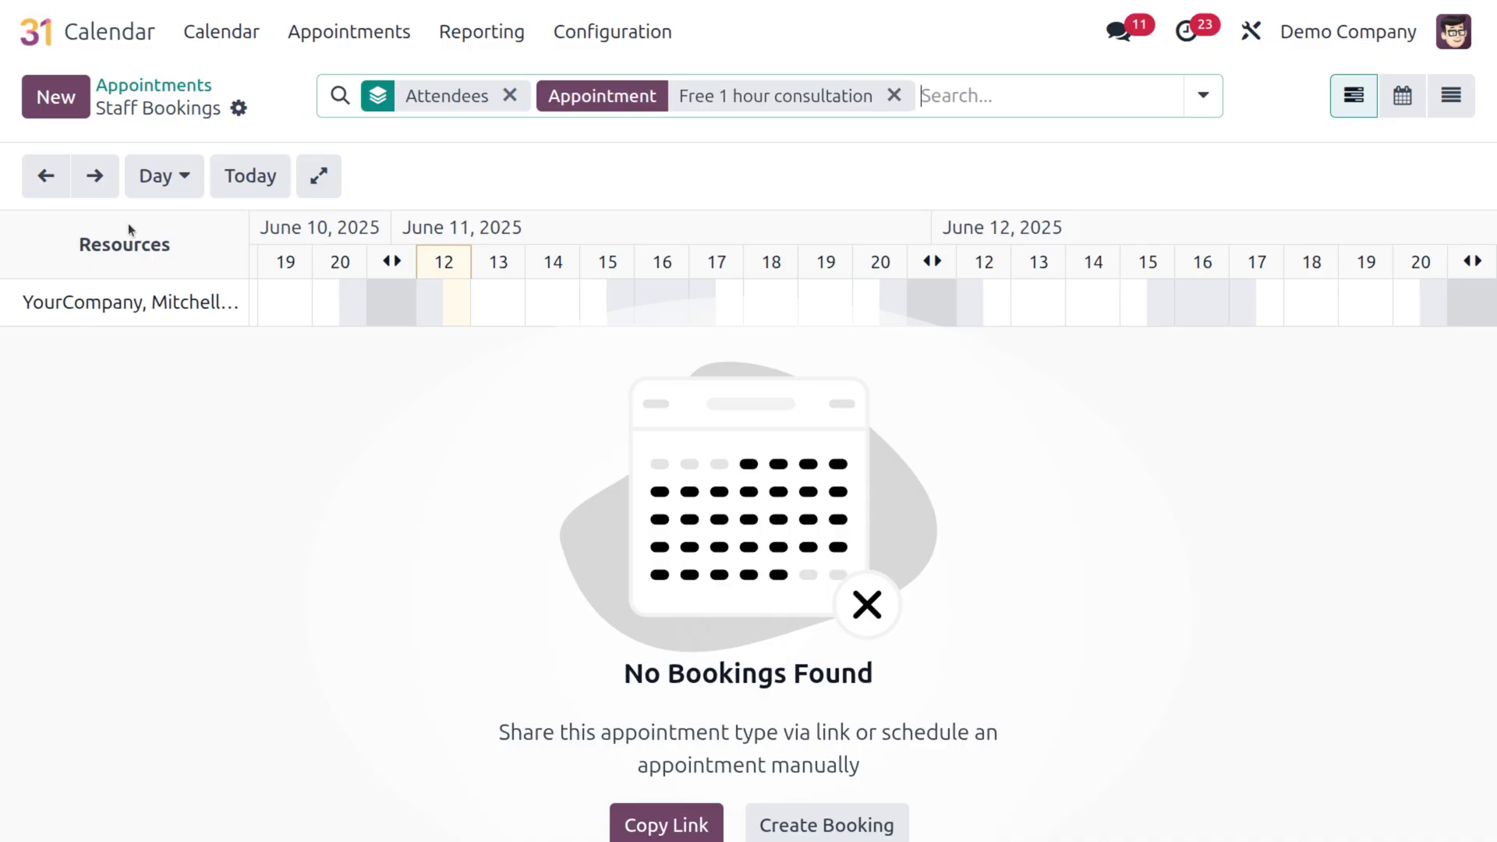
Create a new booking named with the client's name plus '-free consultation', correcting the typo
click(49, 106)
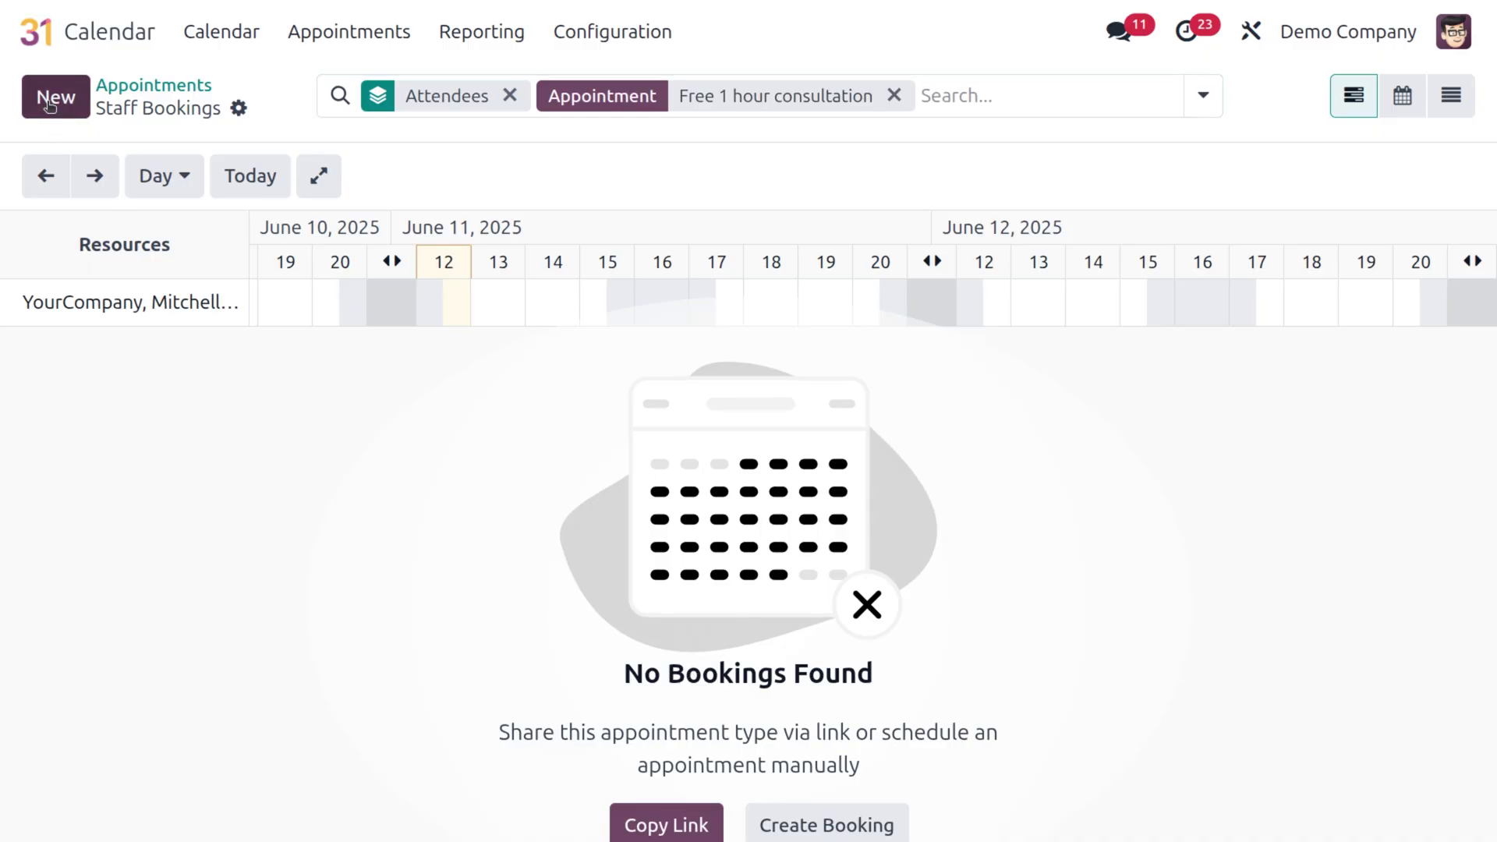
click(49, 102)
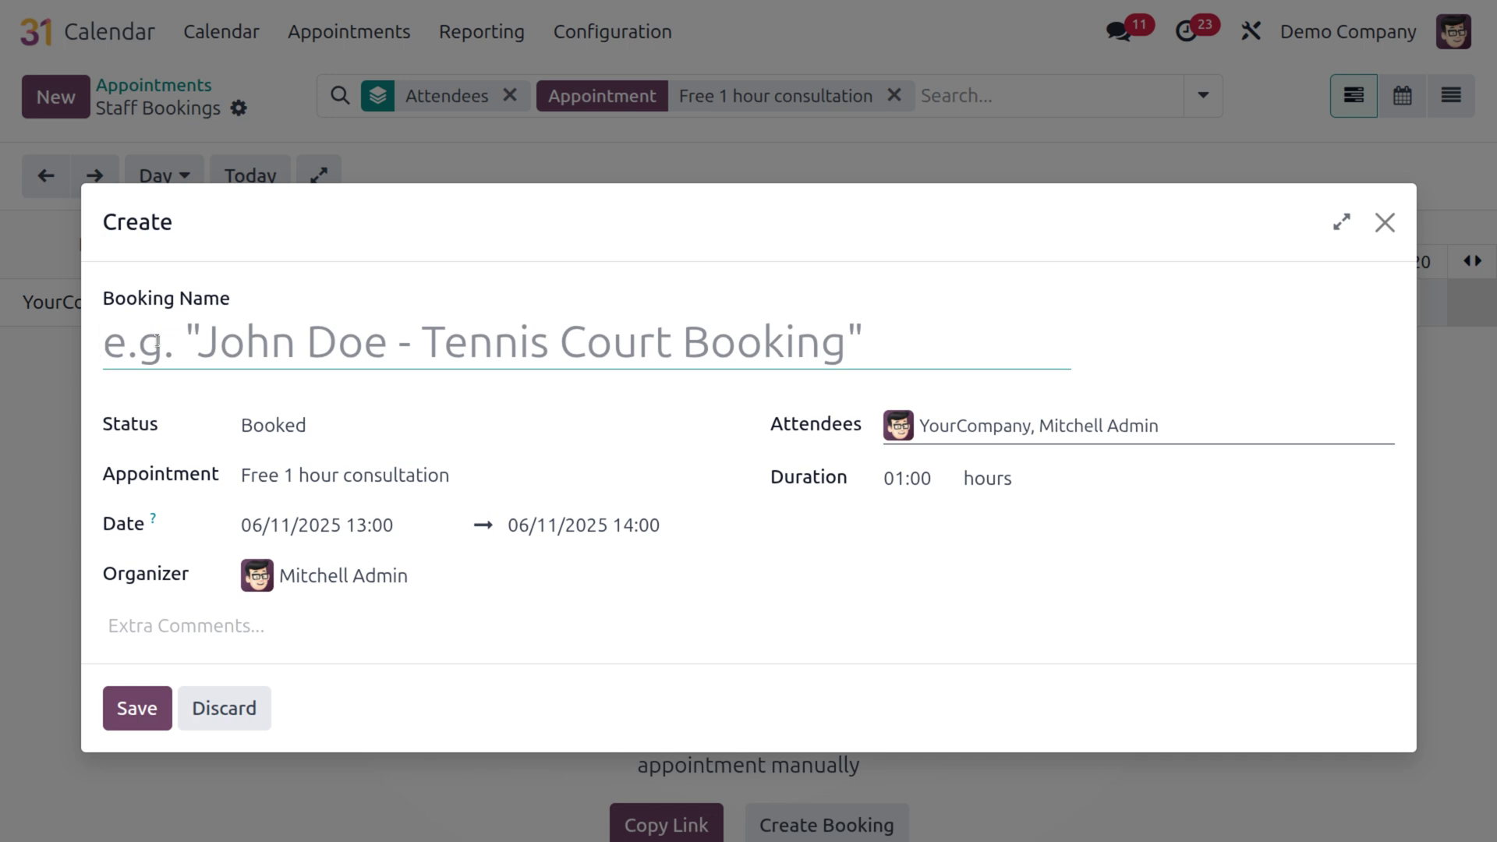
text(tesa-)
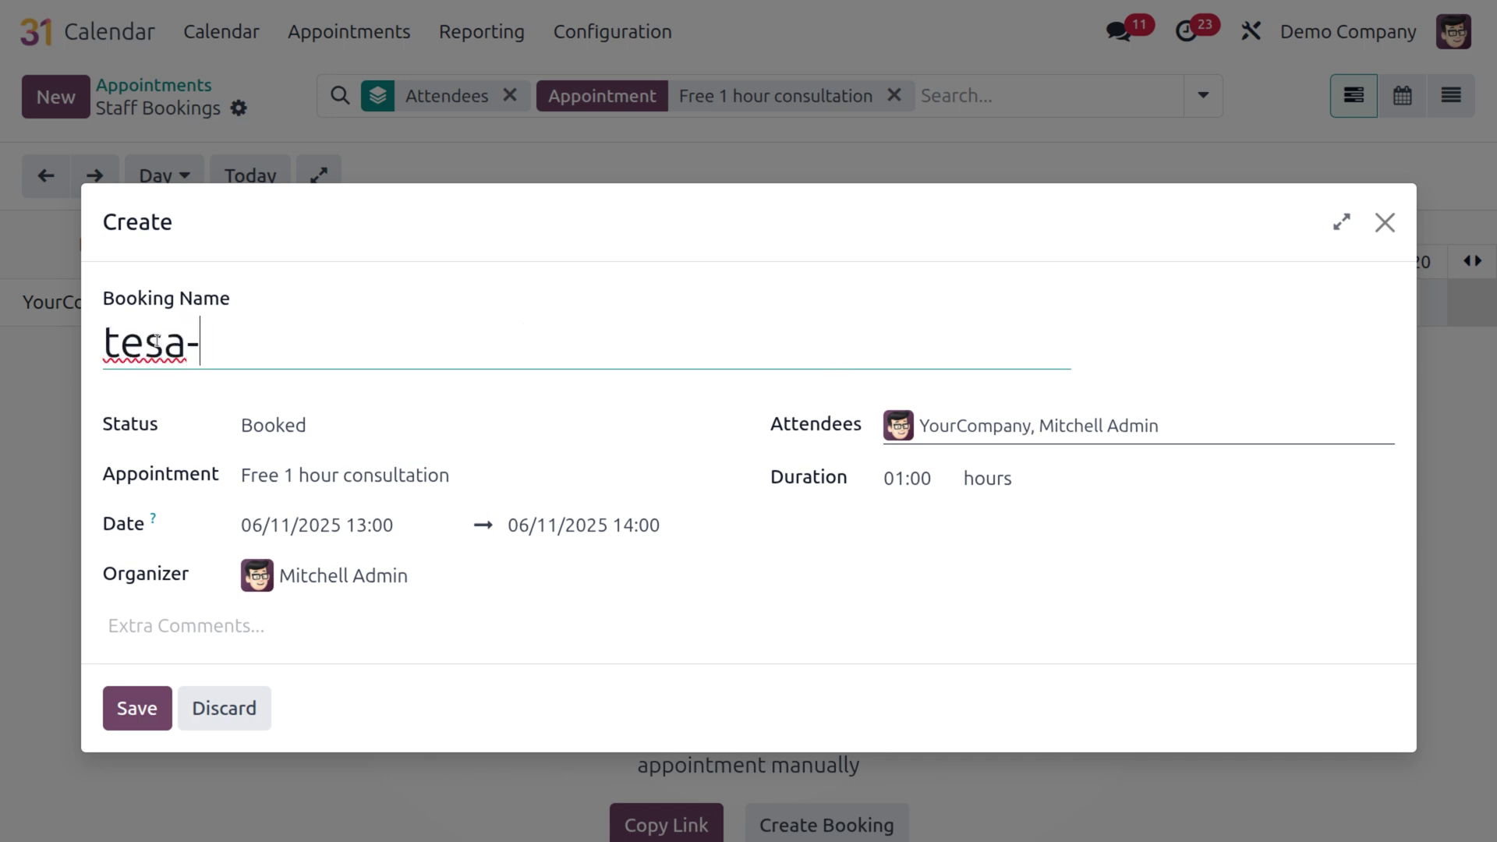
text(free consultation)
click(460, 344)
text(t)
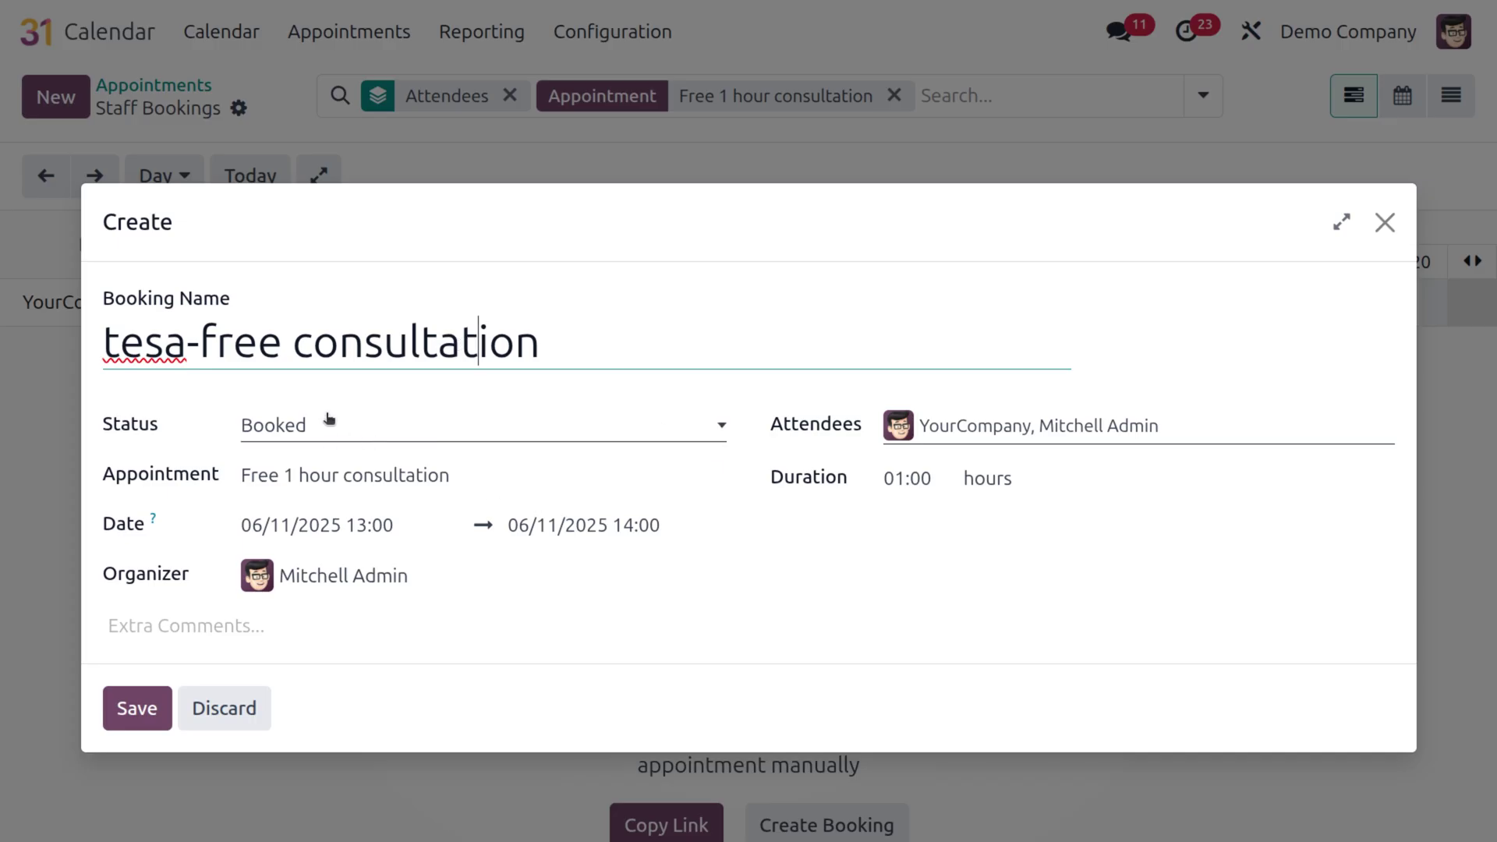
click(321, 438)
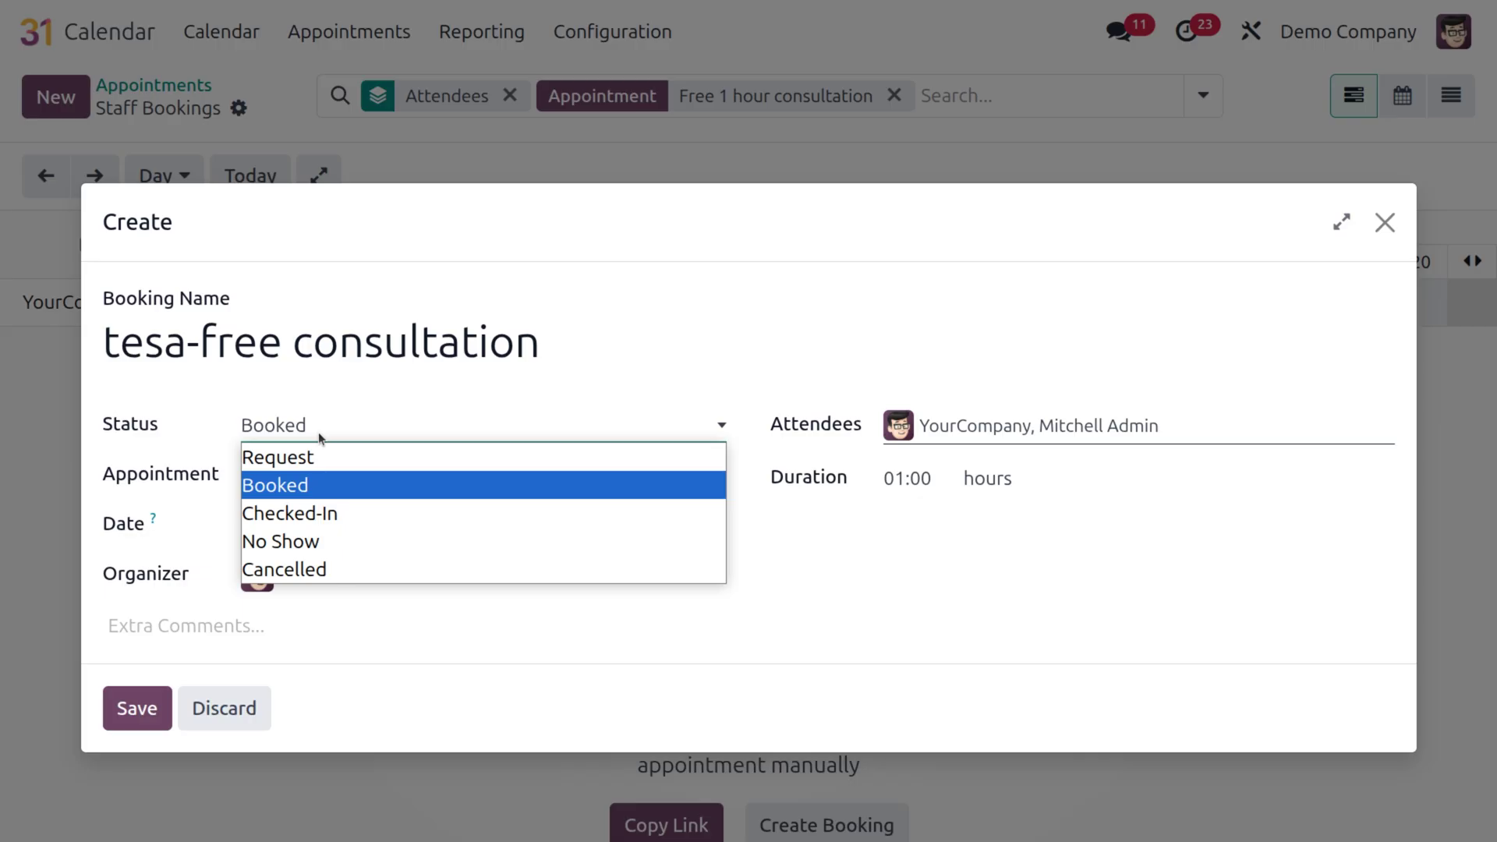
Keep the status as Booked and move the booking to June 12, 2025, 13:00–14:00
click(341, 487)
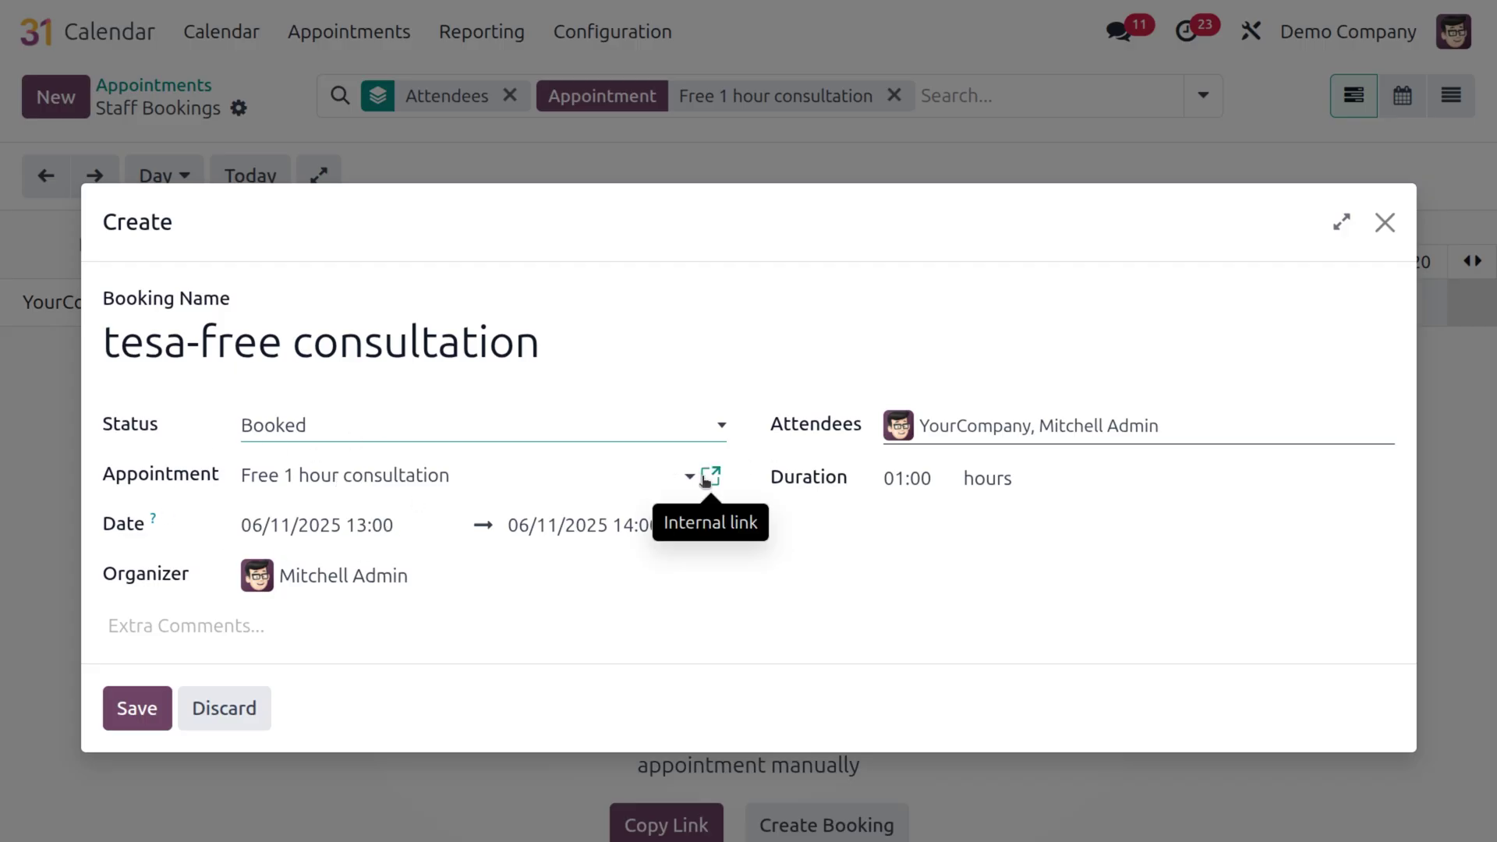
click(311, 537)
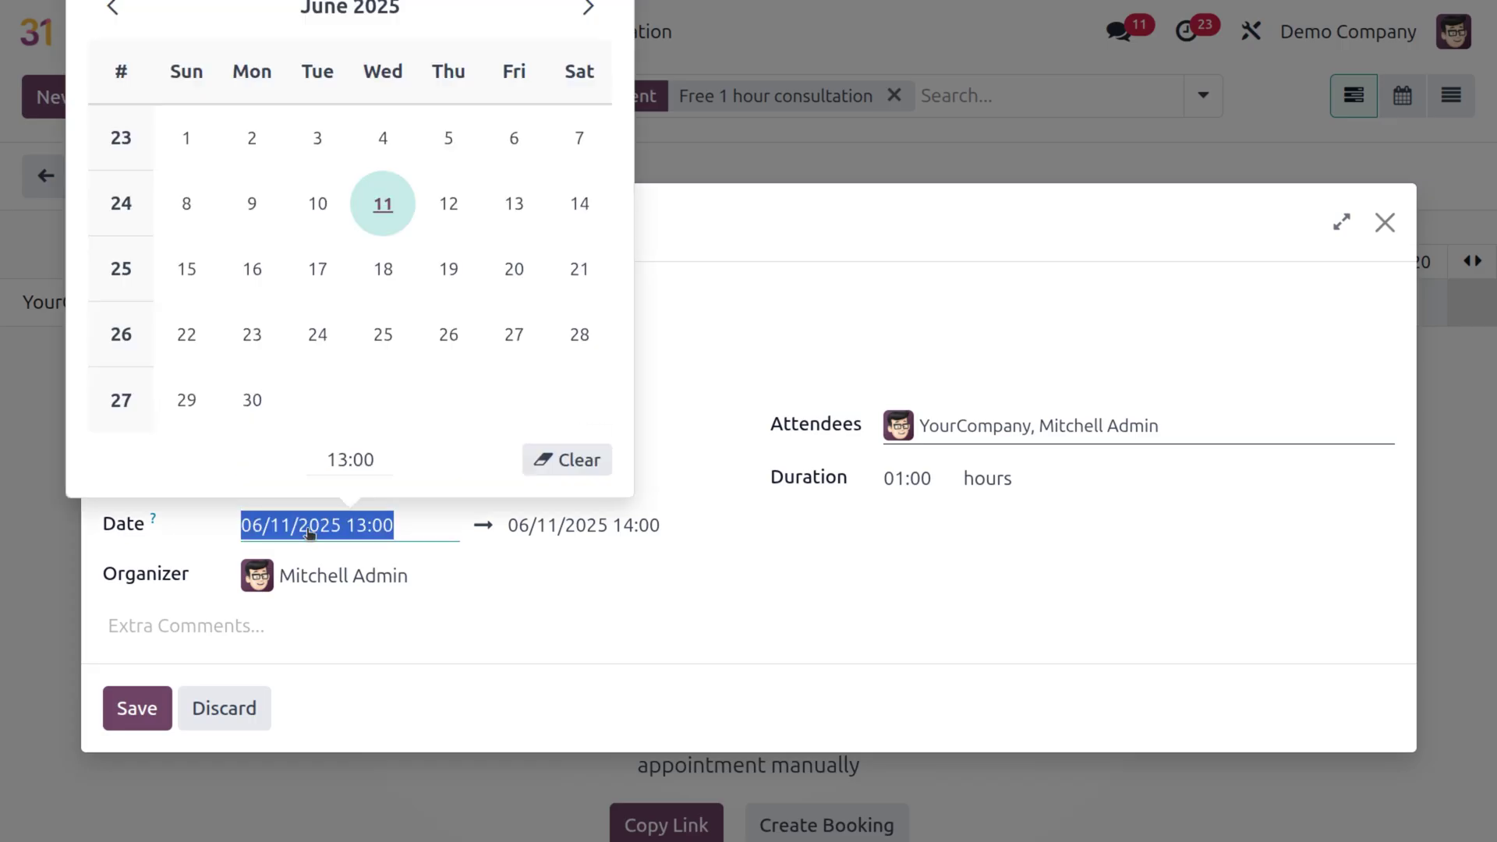
click(451, 206)
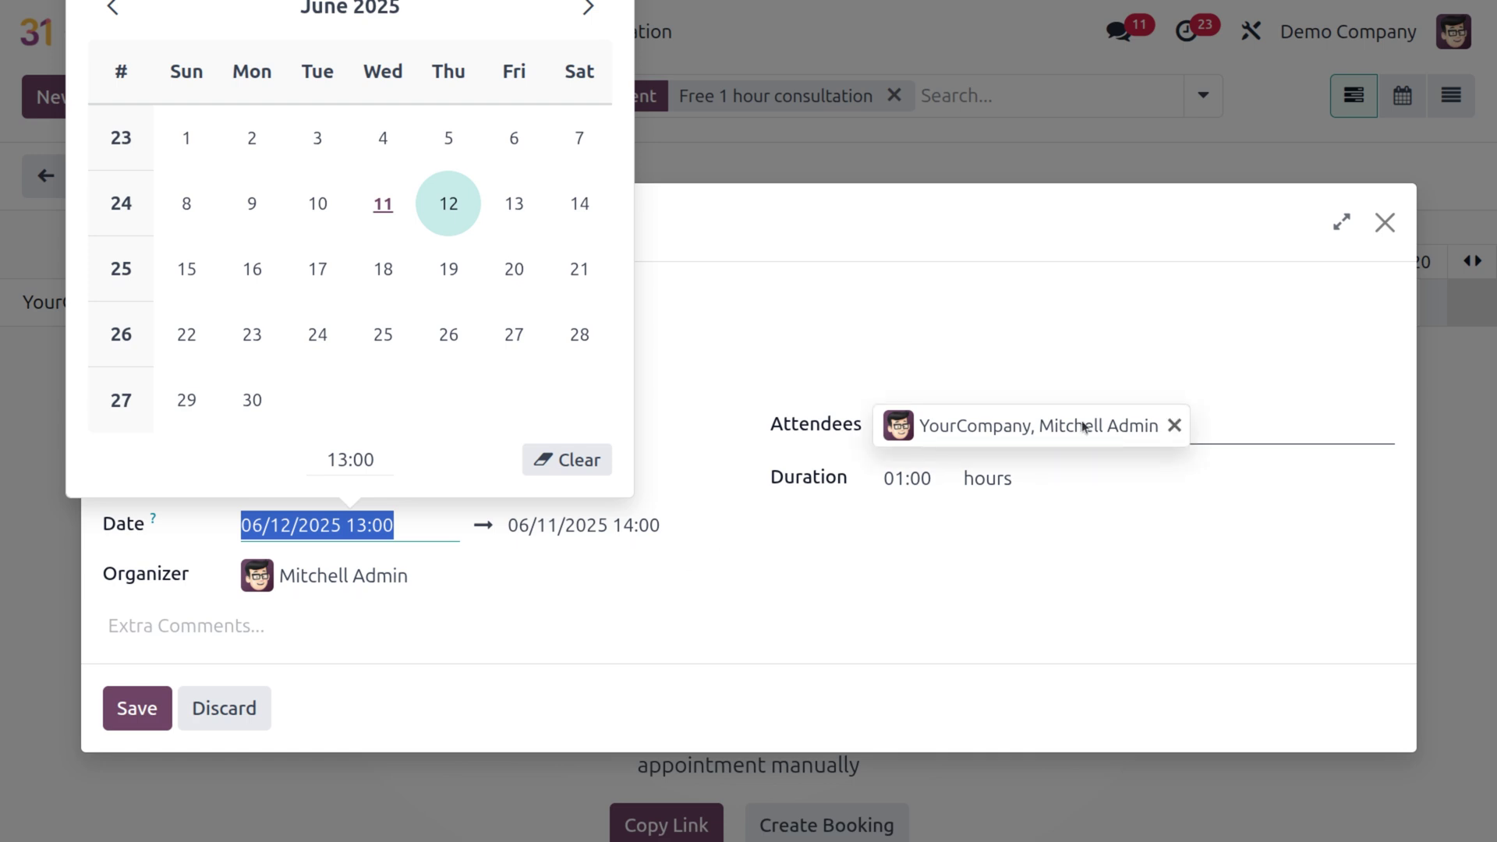
click(1175, 427)
Remove the default attendee and the added contact, leaving the attendees list empty
click(1174, 428)
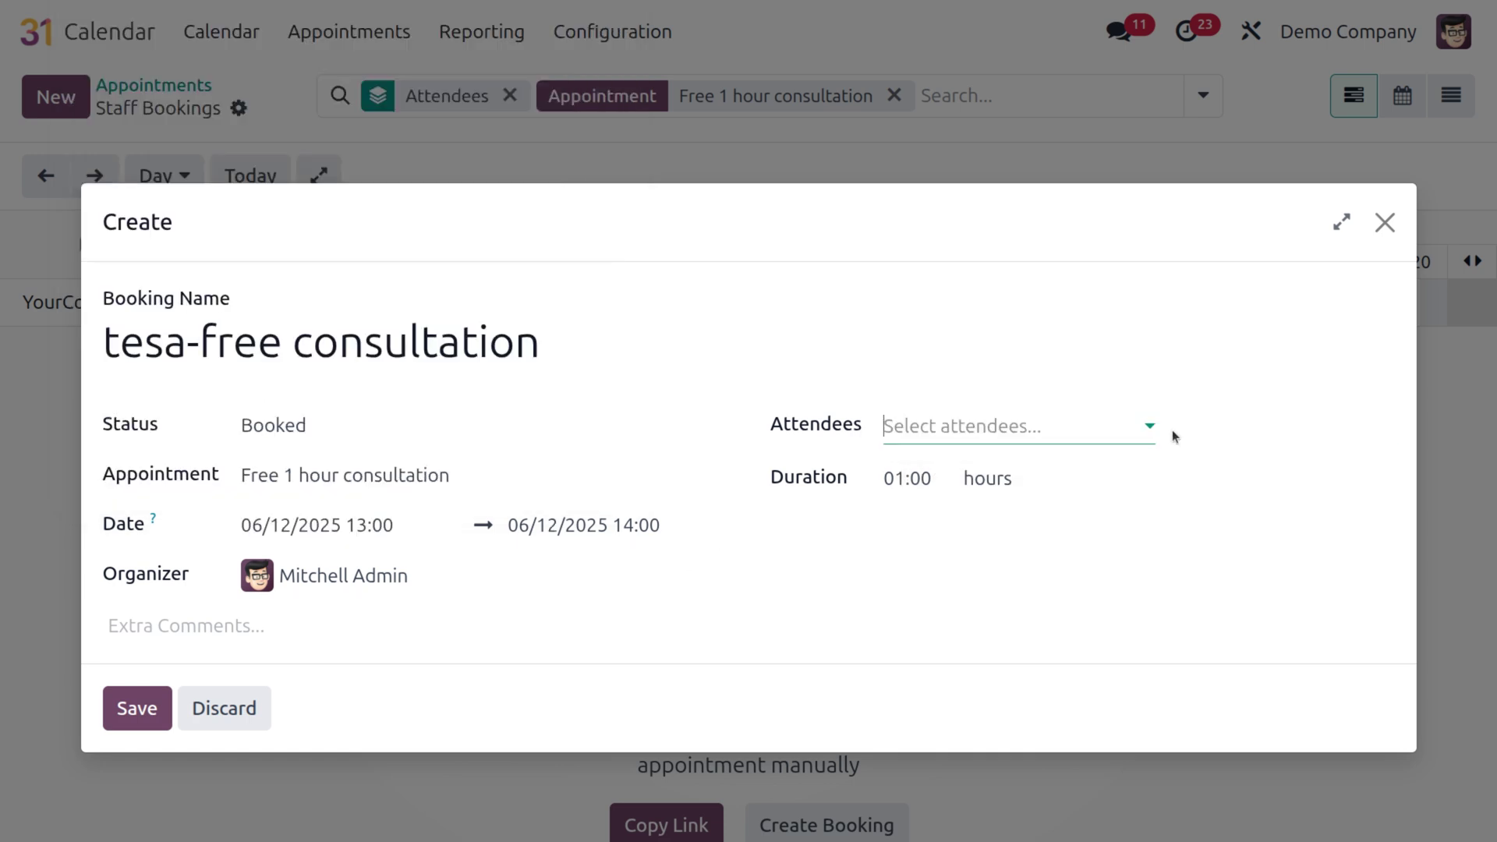
click(1033, 427)
click(1073, 487)
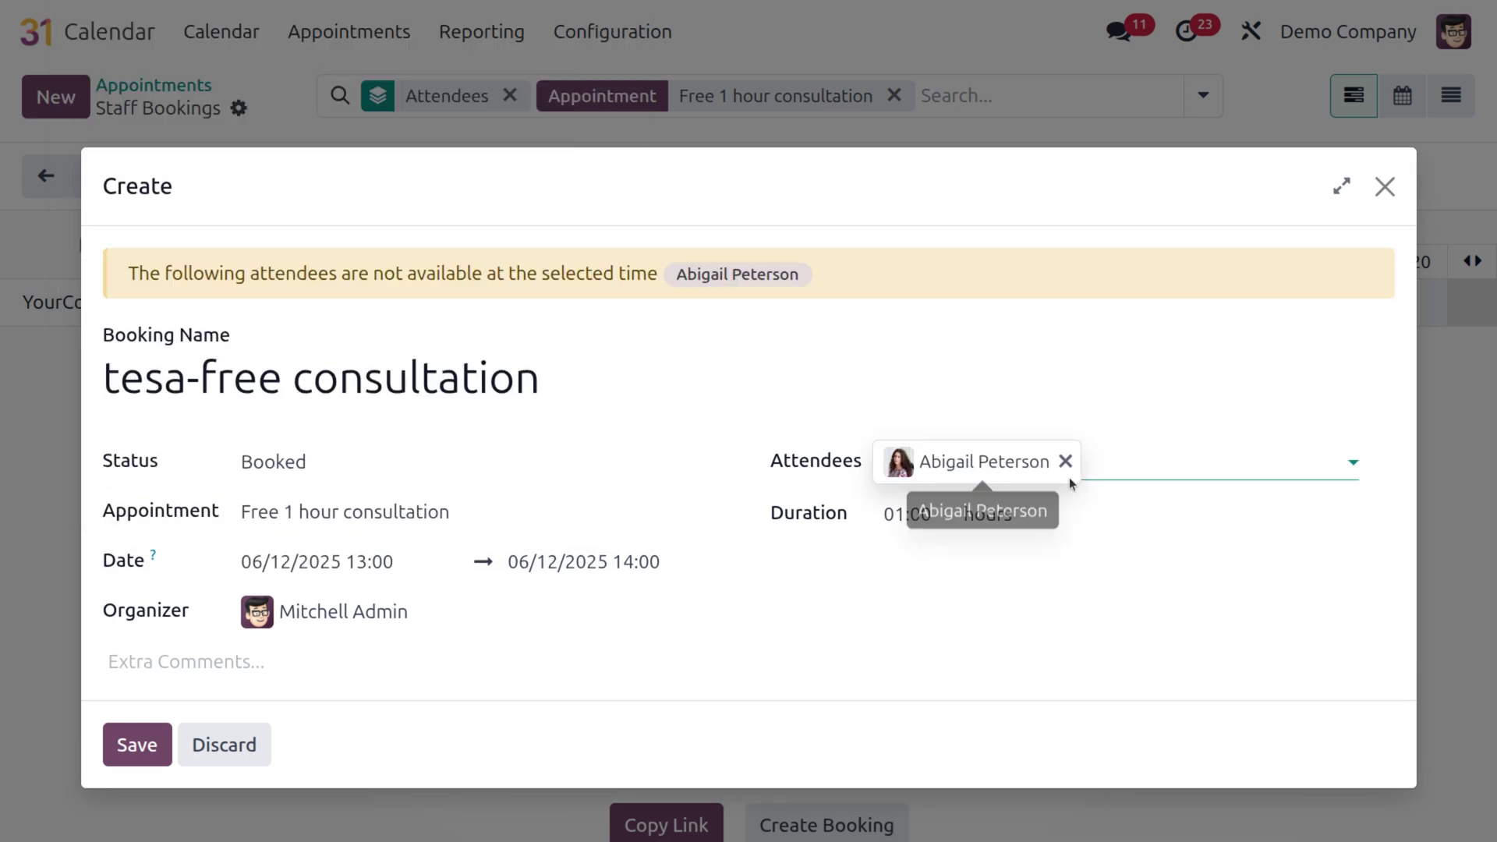
click(1065, 462)
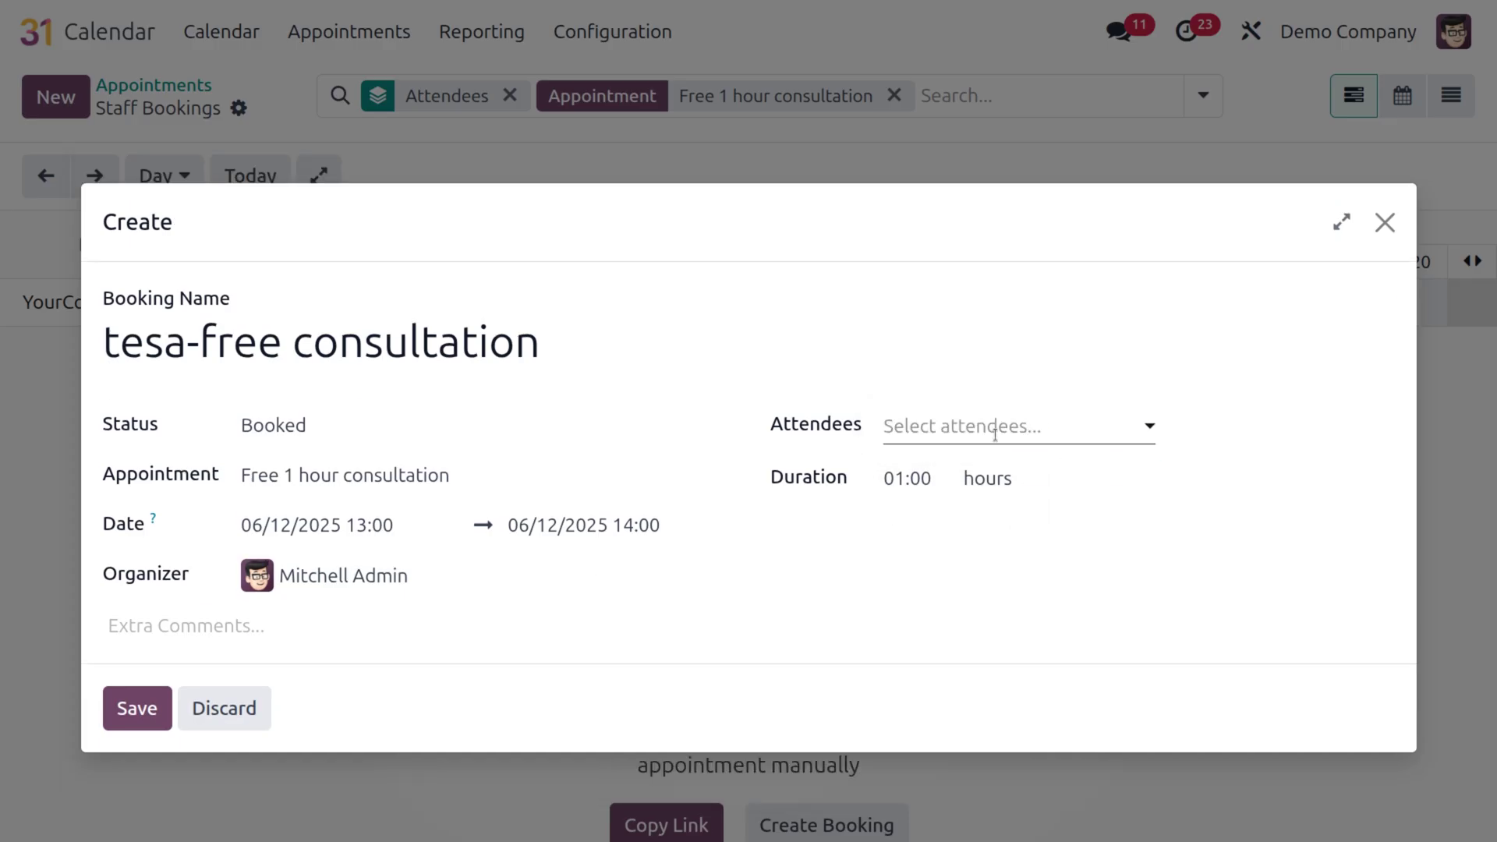
Save the manual booking and go back to the Appointments list
click(133, 711)
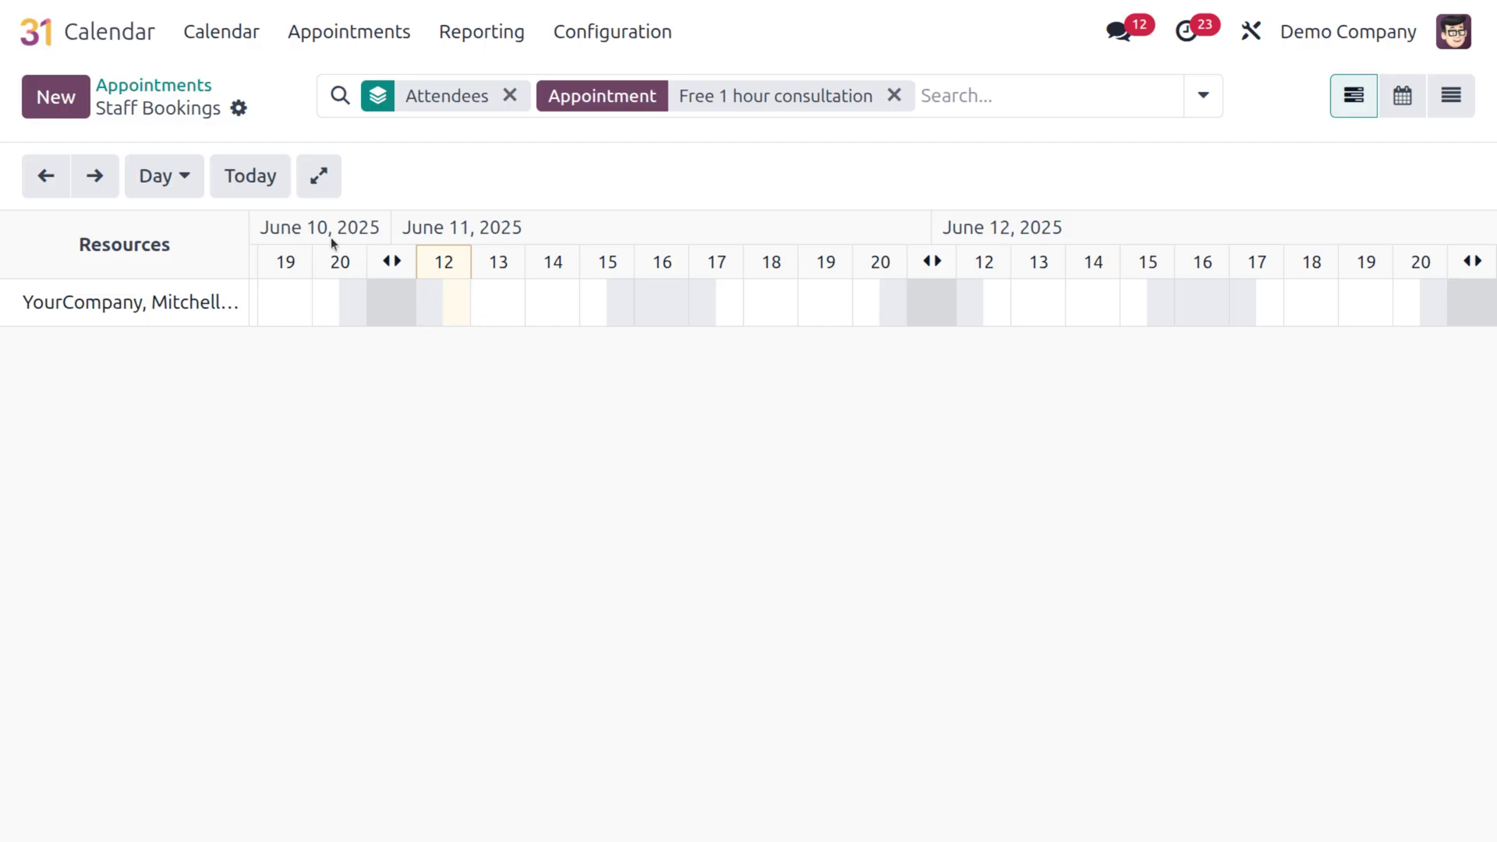
click(176, 93)
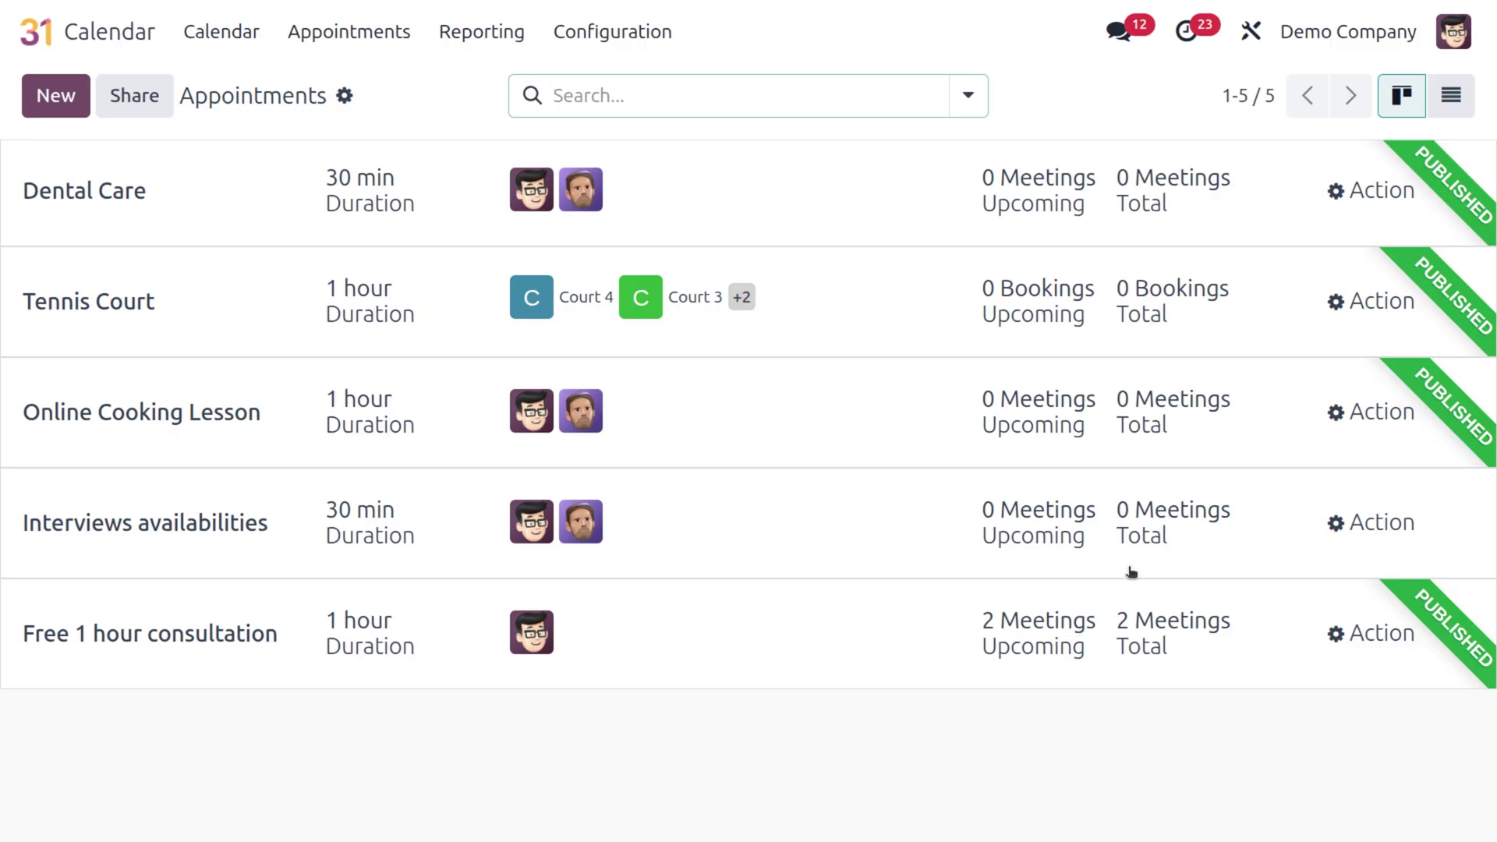